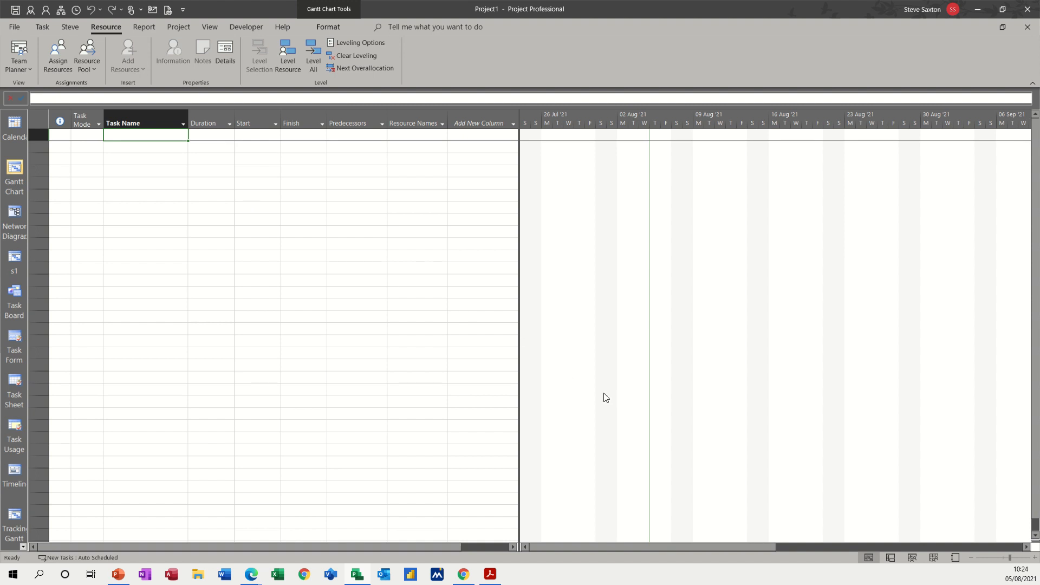
- Add two people as resources by first name in the first two rows of the Resource Sheet
click(933, 558)
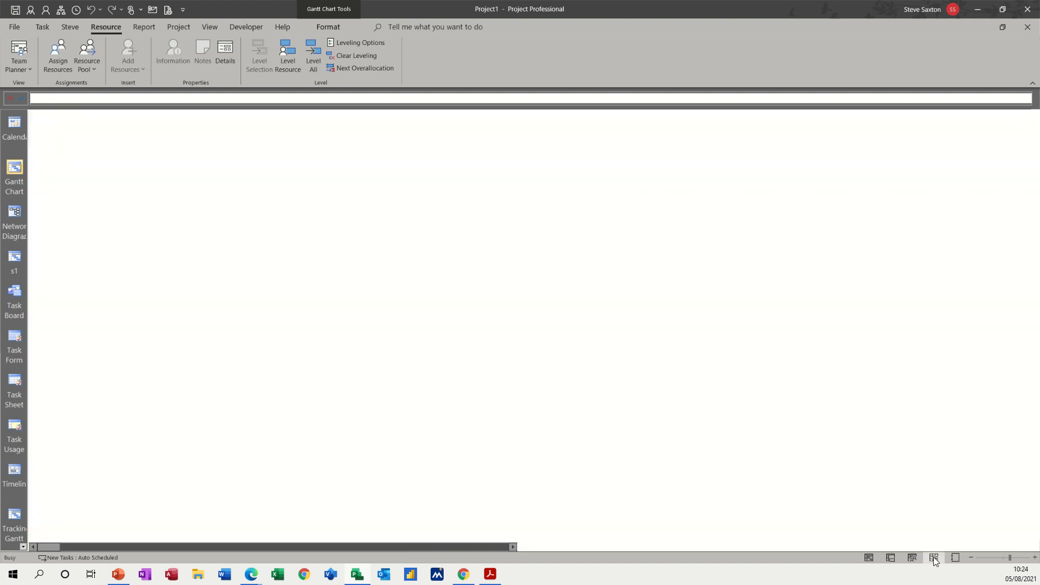
click(93, 128)
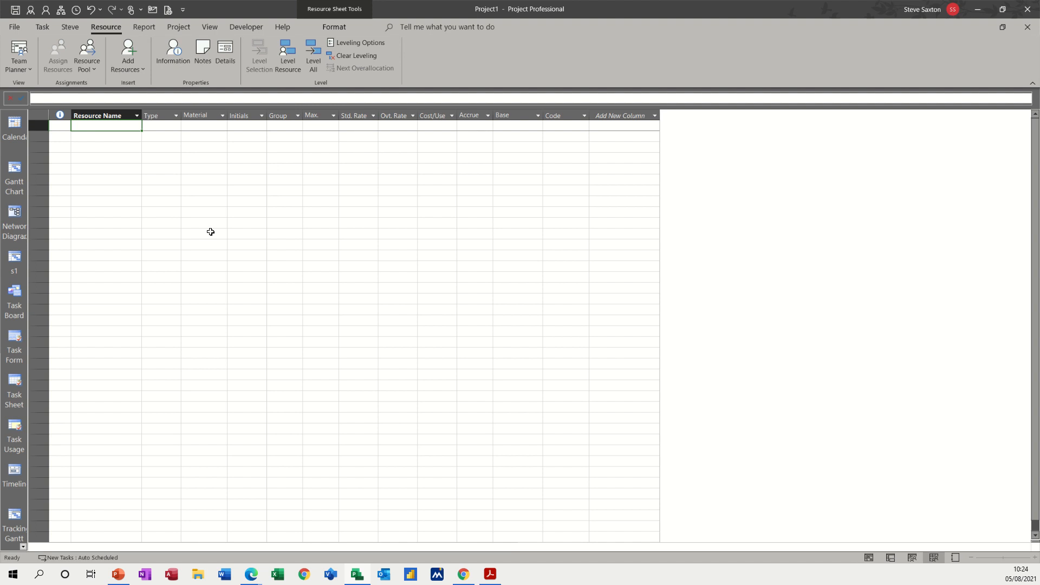
text(Bob)
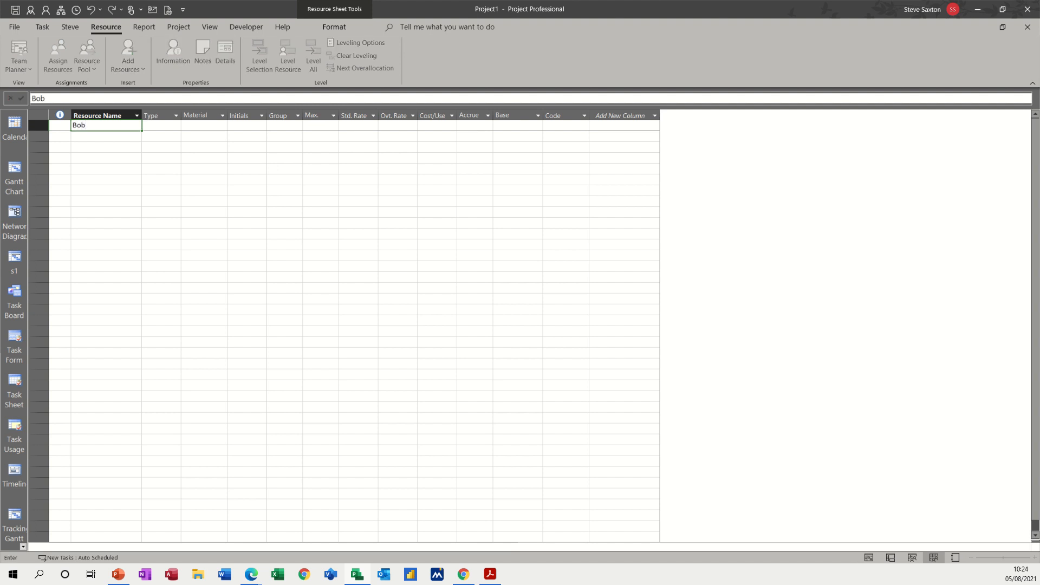
key(Return)
text(Bi)
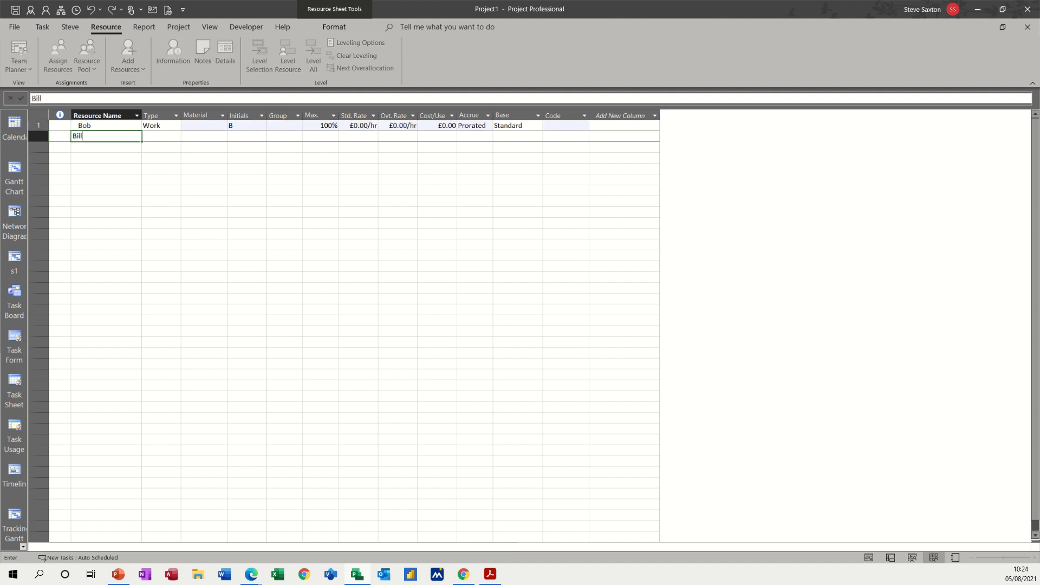
text(ll)
click(138, 169)
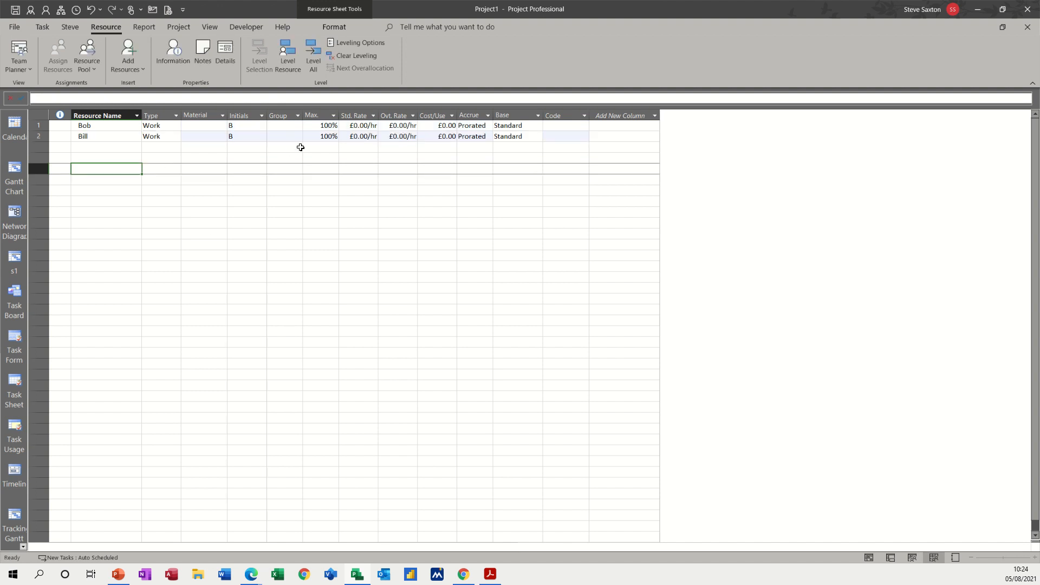
- Set the standard rate of both resources to £10.00 per hour
click(357, 126)
text(10)
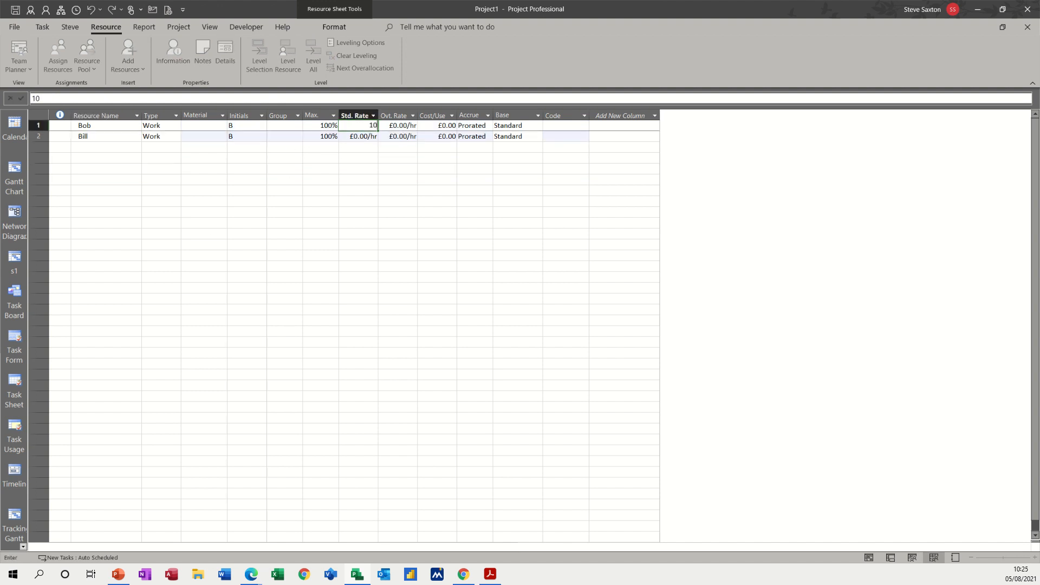
key(Return)
text(10)
key(Return)
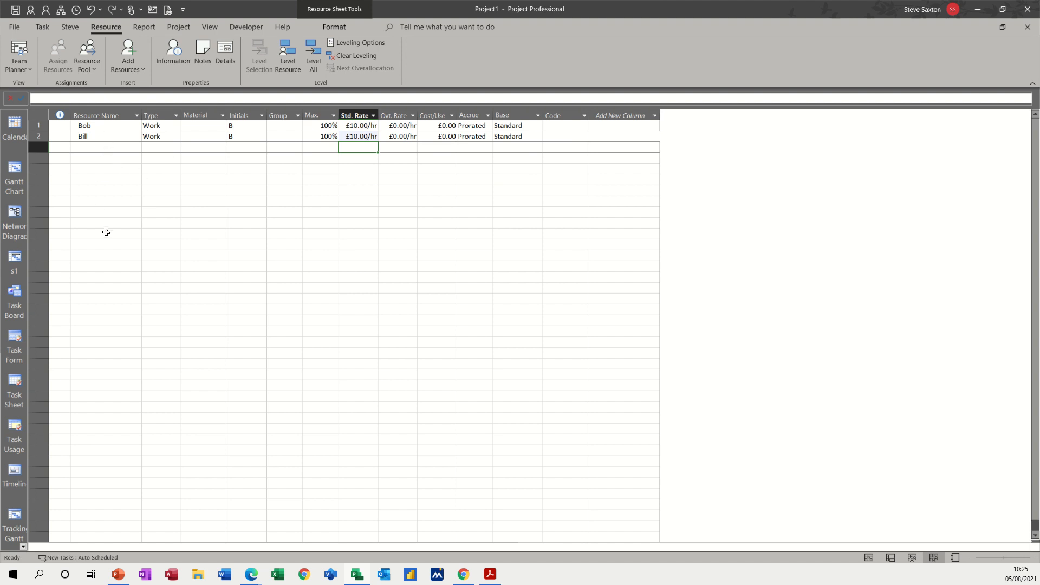
click(173, 138)
click(176, 137)
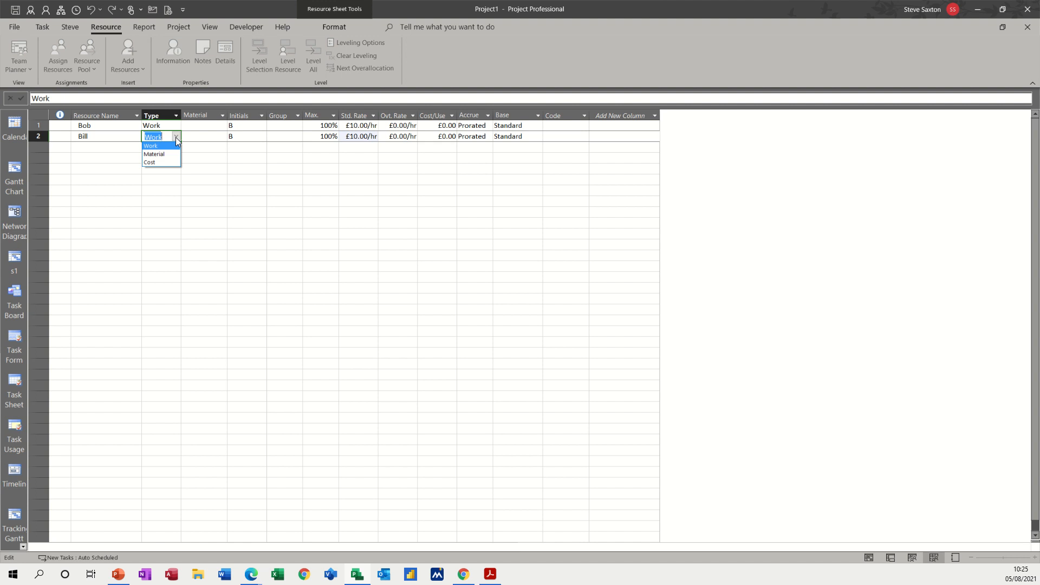
click(175, 138)
click(115, 147)
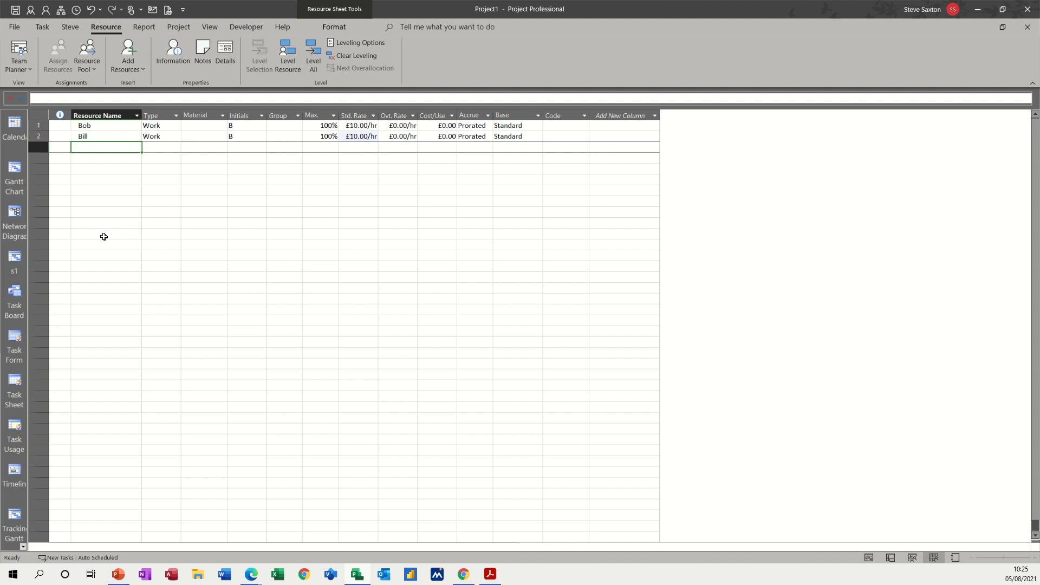
- Save the project as pool.mpp in the Documents folder, replacing the existing file of that name
key(ctrl+s)
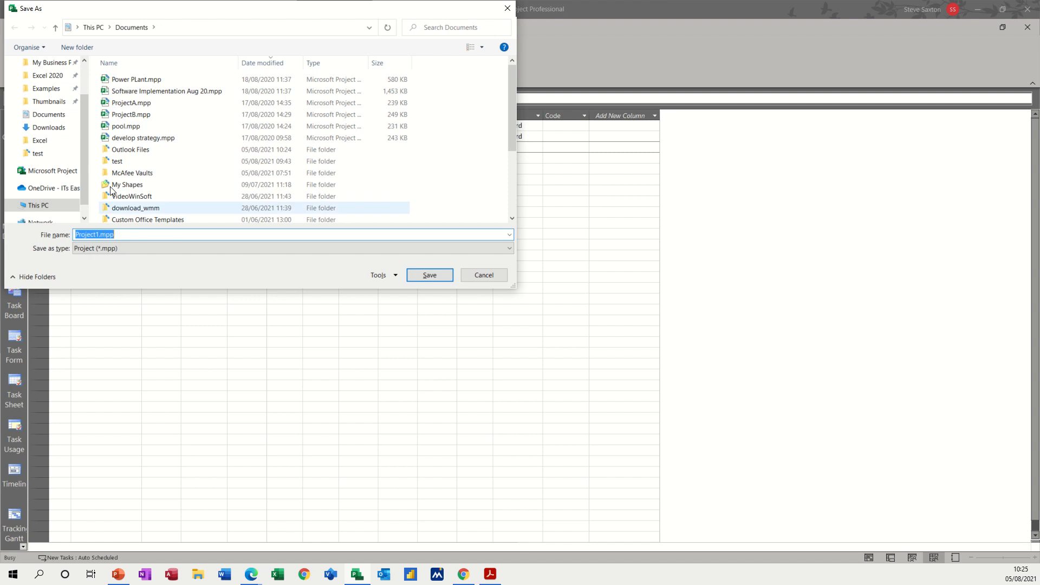
click(116, 128)
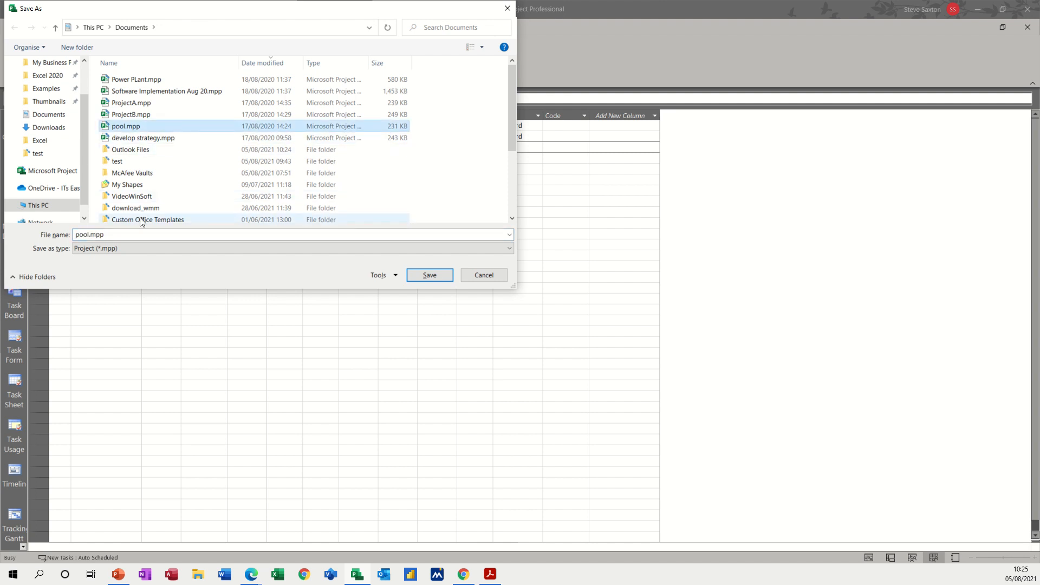
click(412, 279)
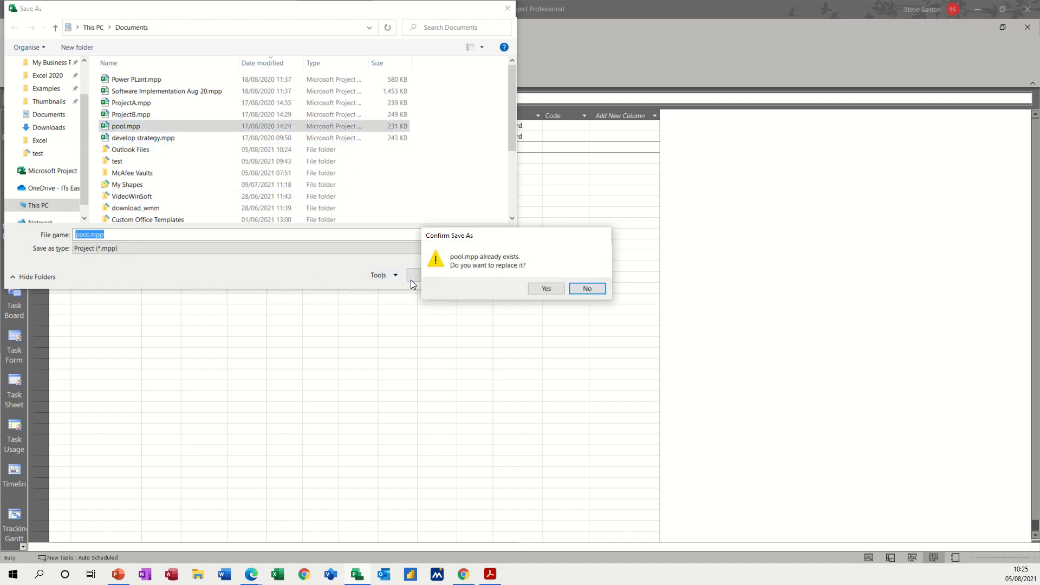
click(545, 288)
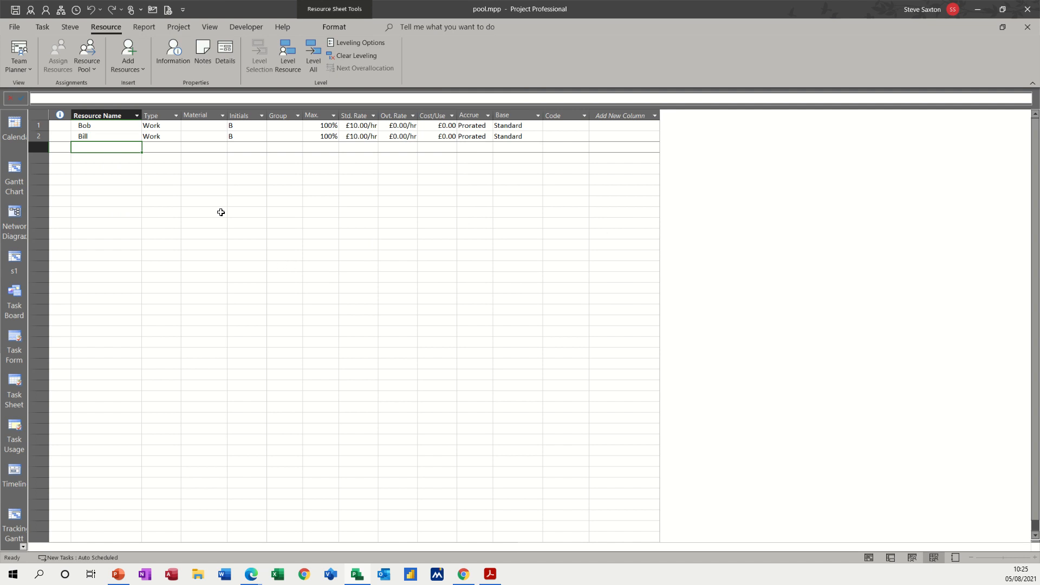
- Create a new blank project in Gantt Chart view and enter the tasks Project A, Task A and Task B
click(14, 169)
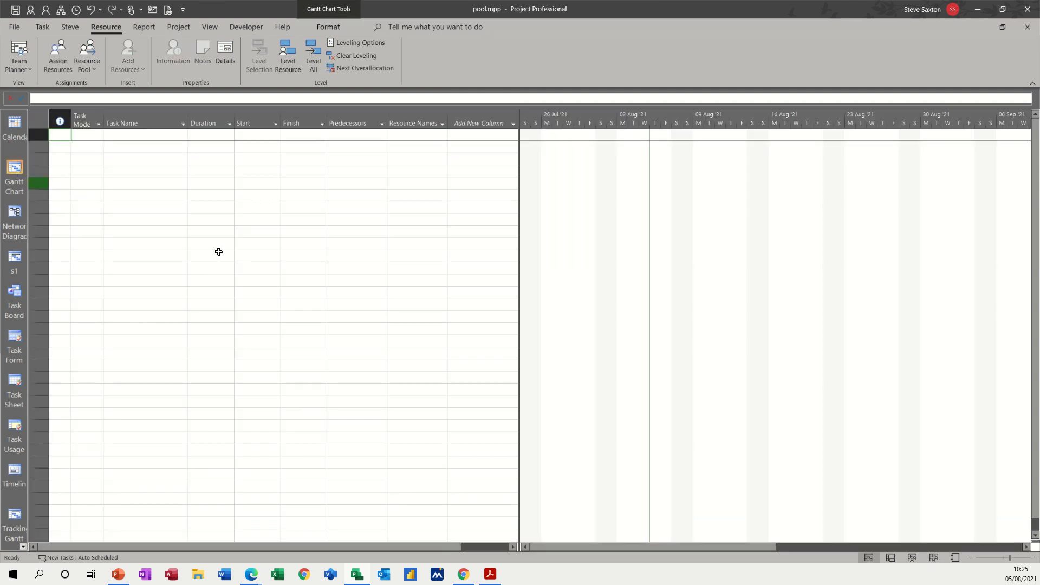
key(ctrl+n)
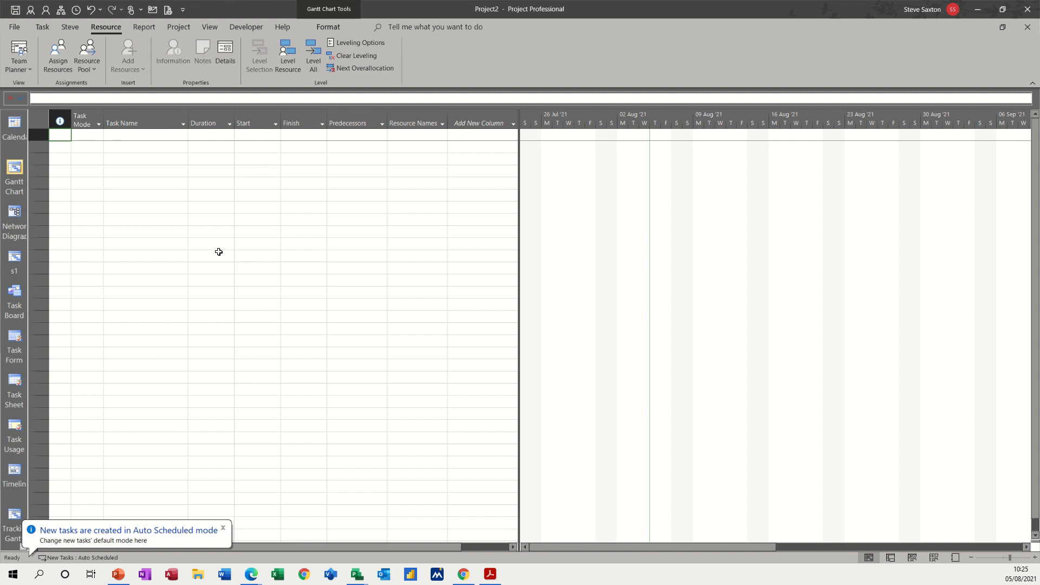
click(121, 136)
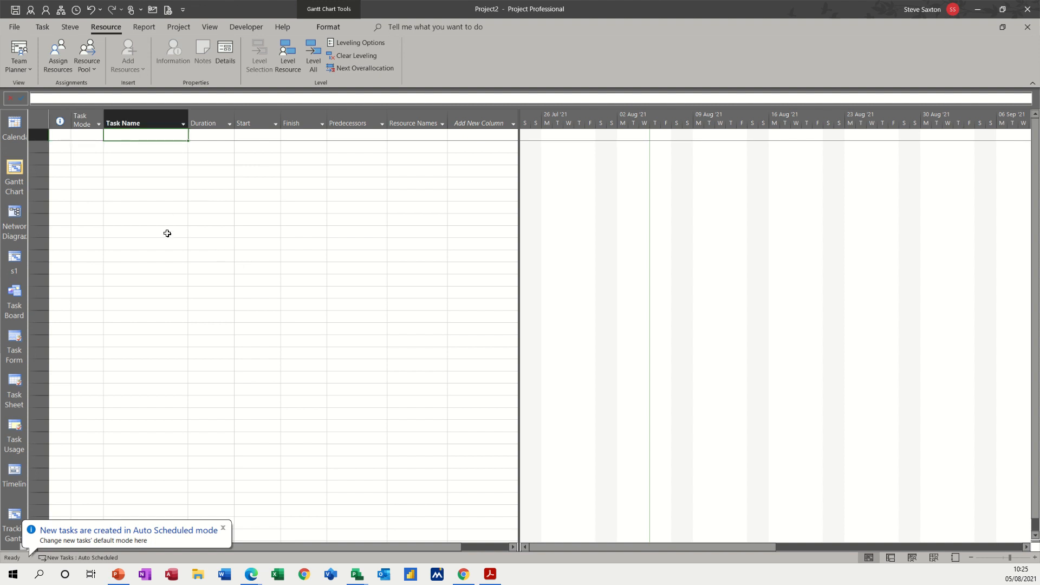
text(Projec)
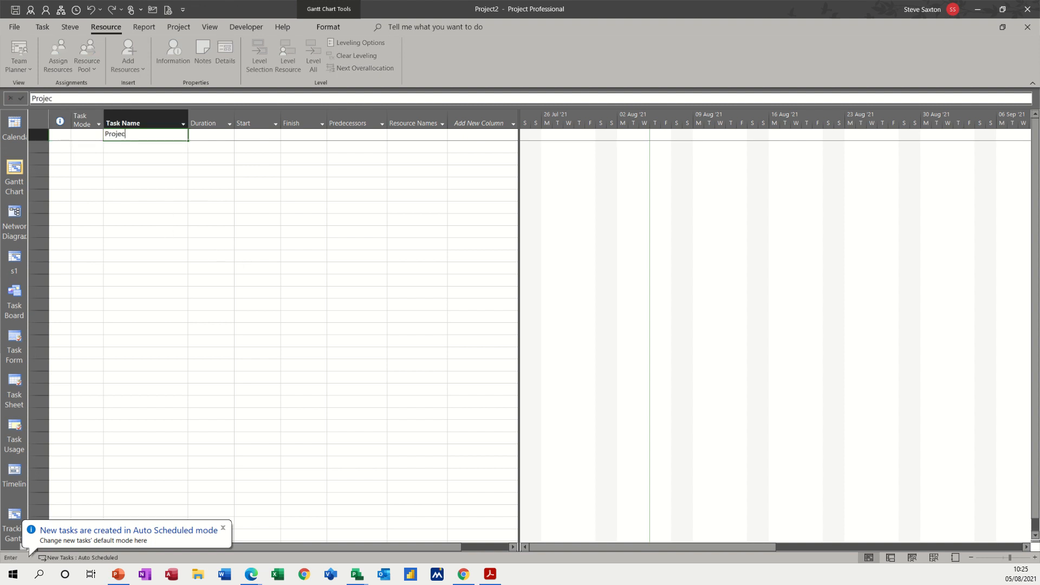
text(t A)
key(Return)
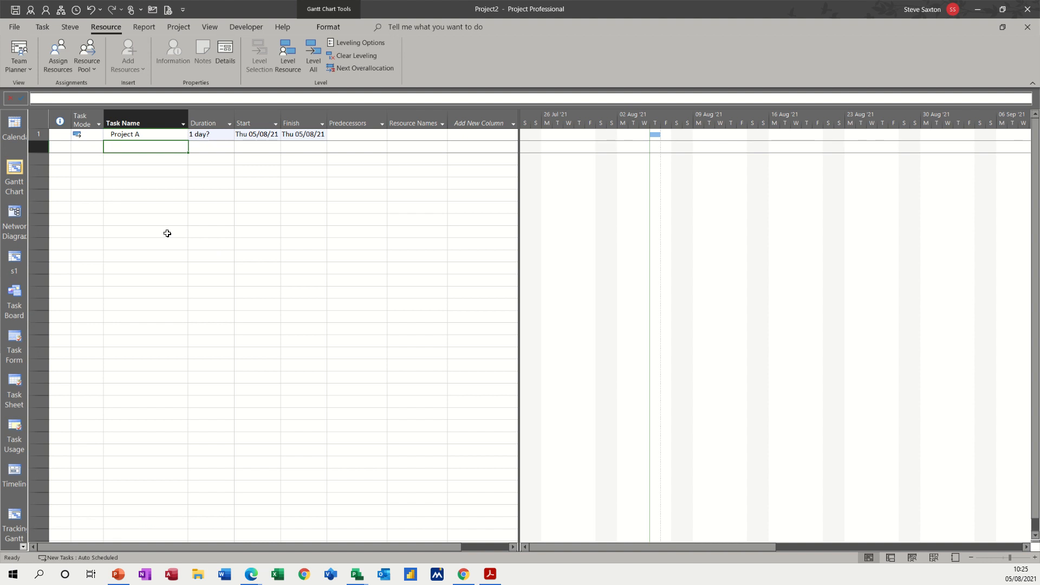
text(Task A)
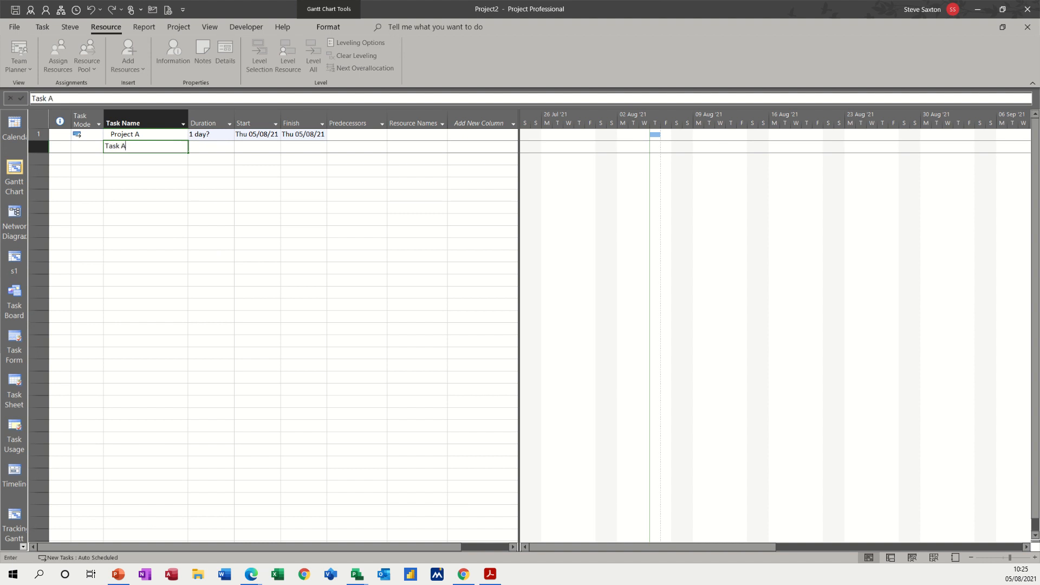
key(Return)
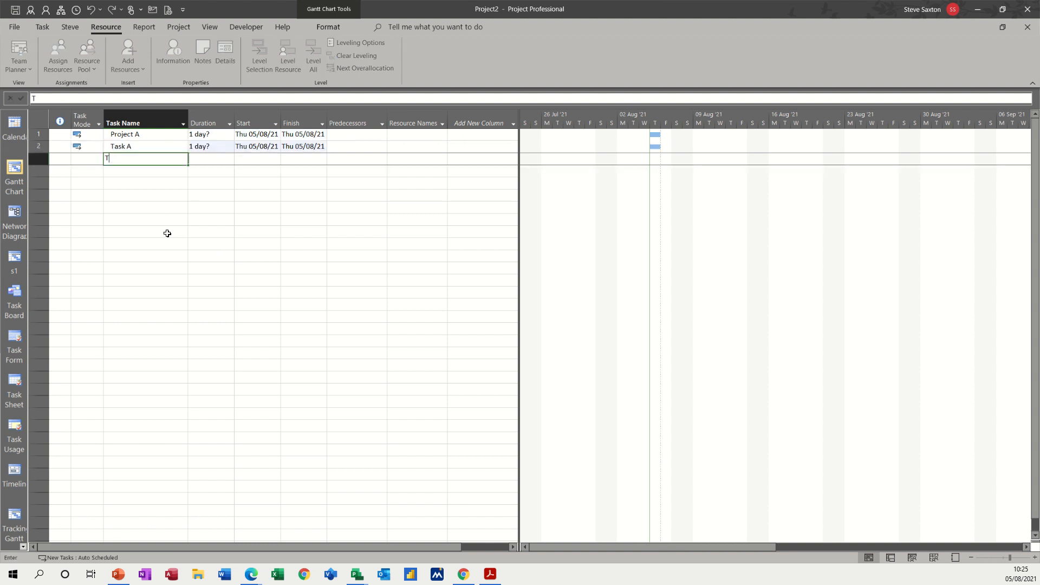
text(Task B)
key(Return)
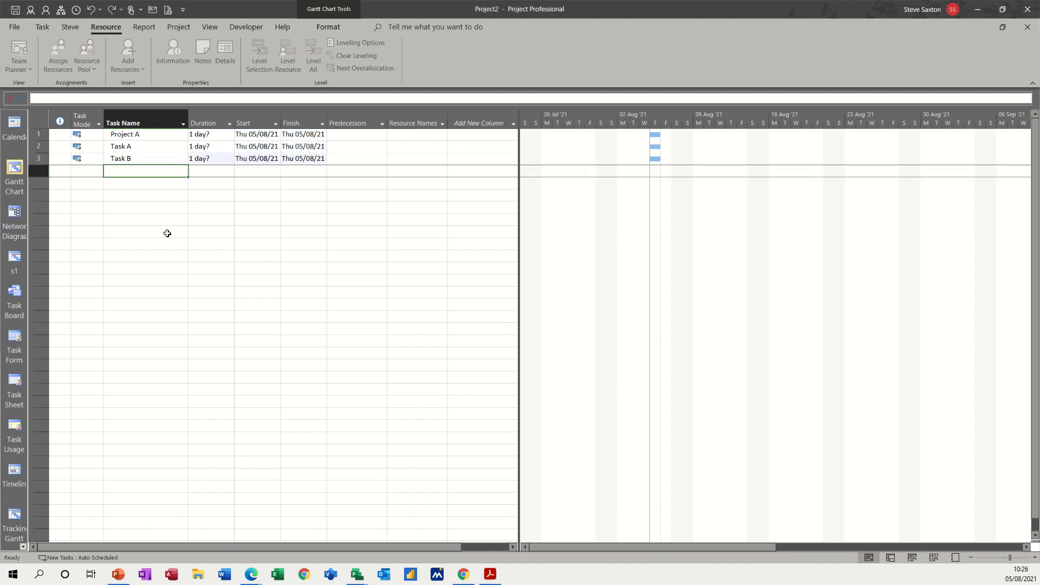
- Indent Task A and Task B to make them subtasks of Project A
drag(146, 148, 148, 157)
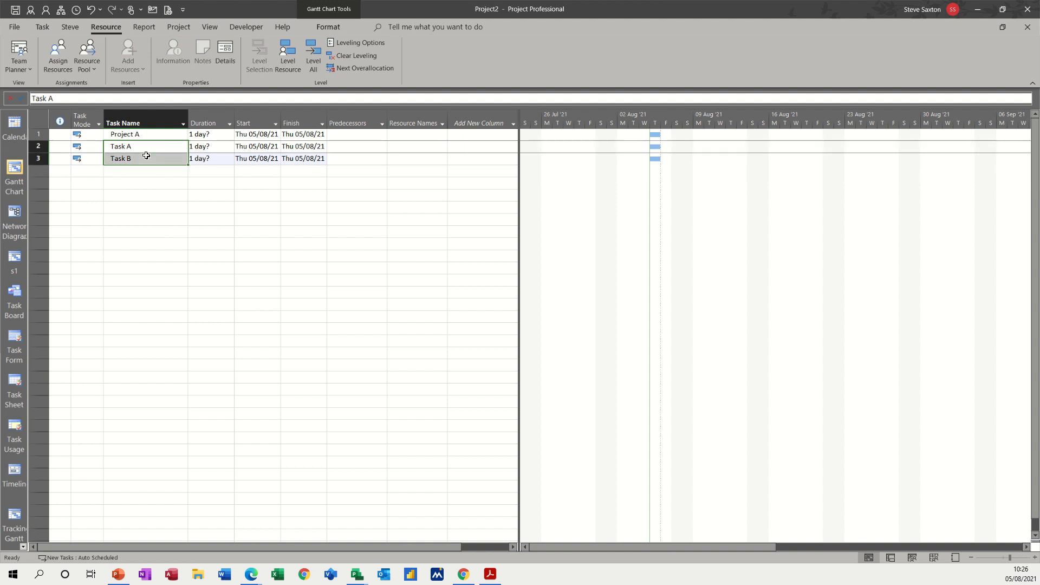
click(45, 29)
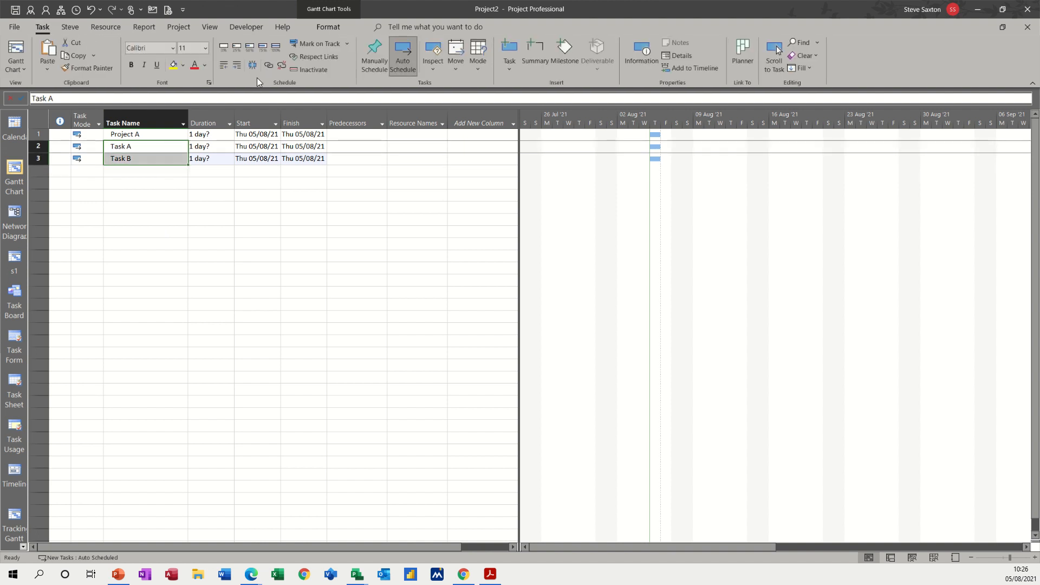
click(239, 66)
- Set the durations of Task A and Task B to 2 days each
click(199, 146)
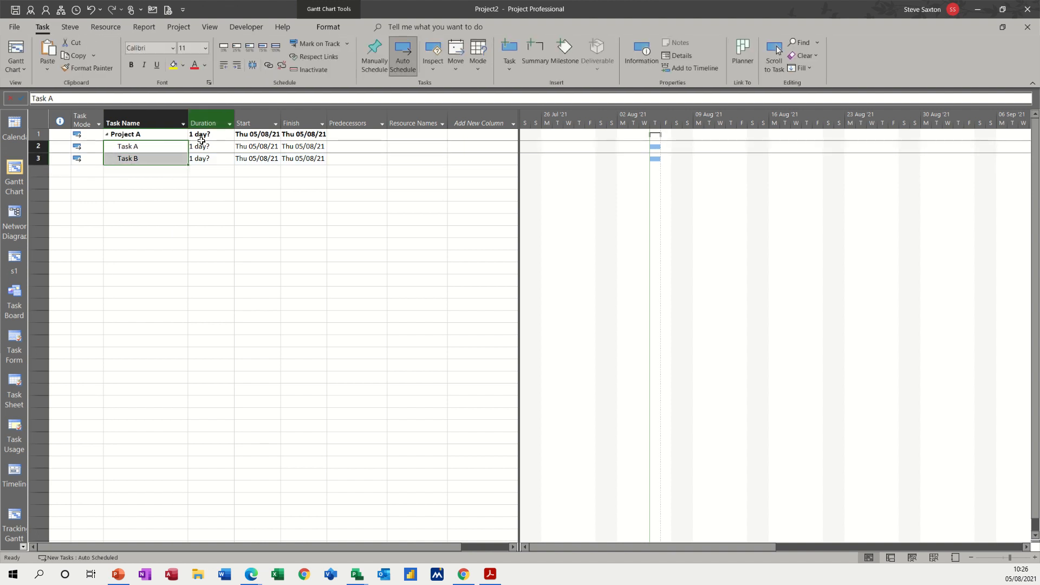
text(2)
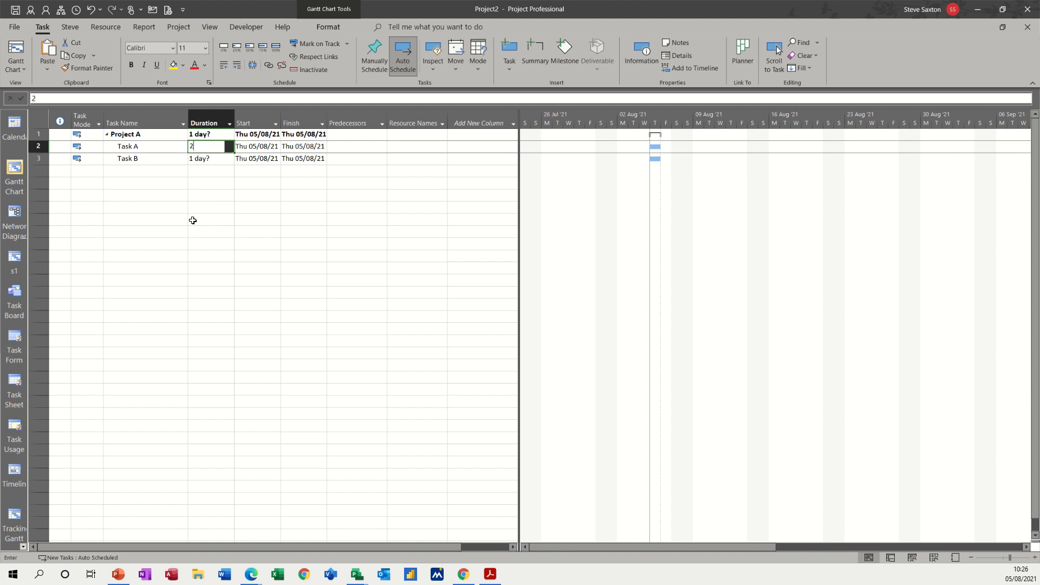
click(200, 162)
text(2)
click(202, 191)
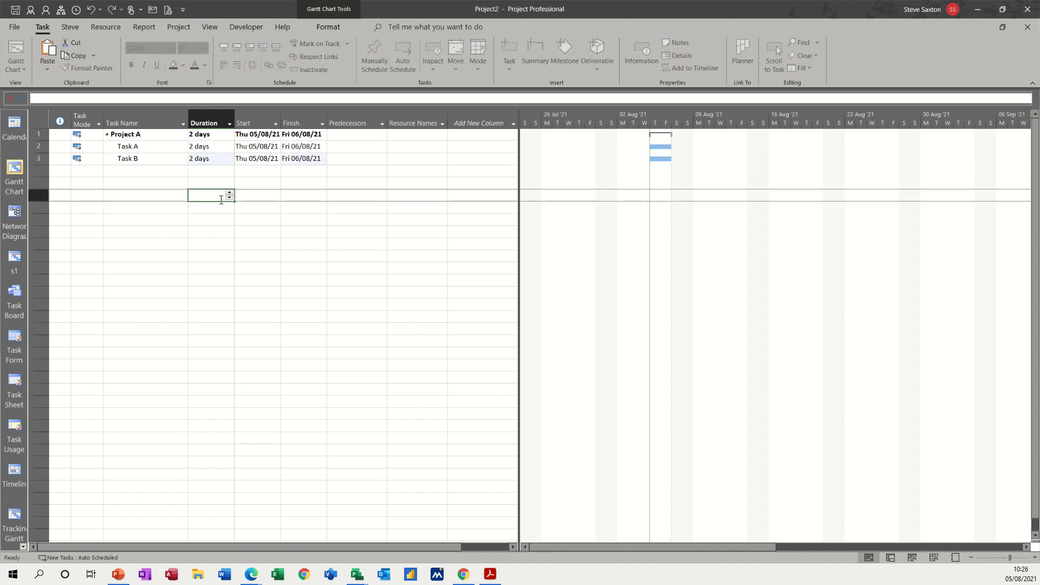
- Save the project as ProjectA.mpp in the Documents folder, replacing the existing file
click(22, 14)
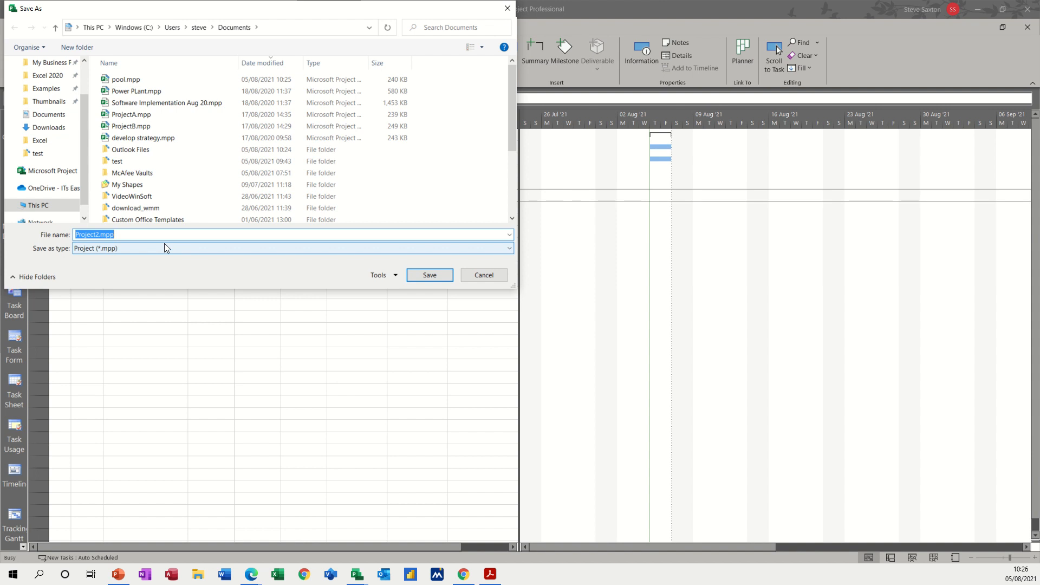
click(141, 117)
click(429, 275)
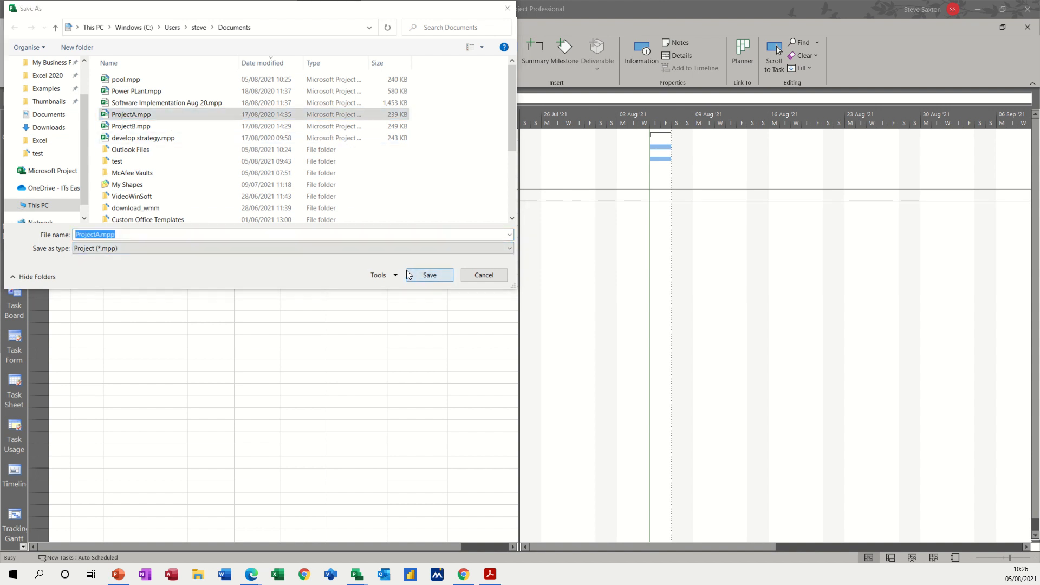
click(540, 288)
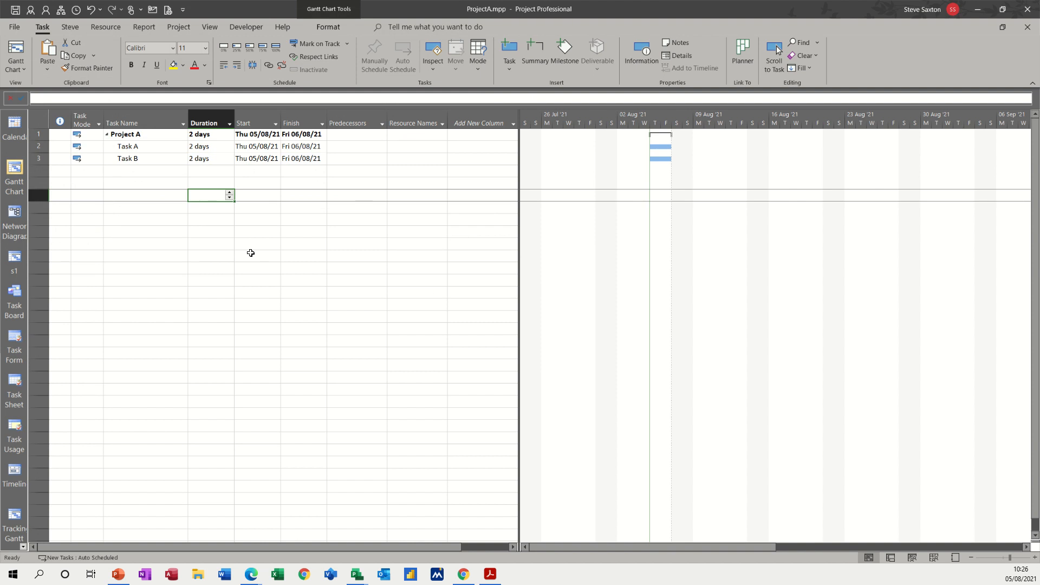
click(148, 184)
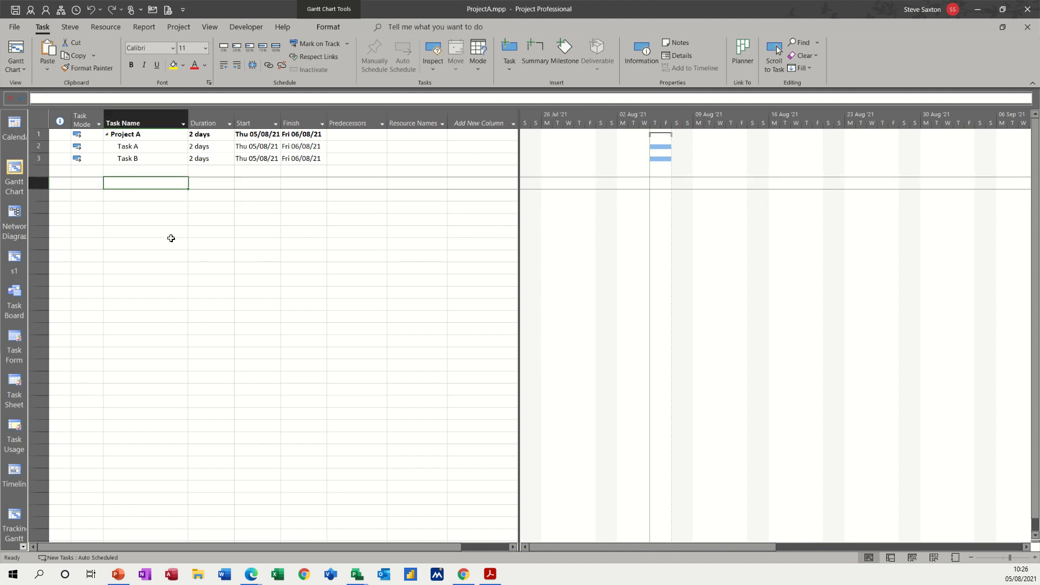
- Create a new blank project and enter the tasks Project B, Task A and Task B
key(ctrl+n)
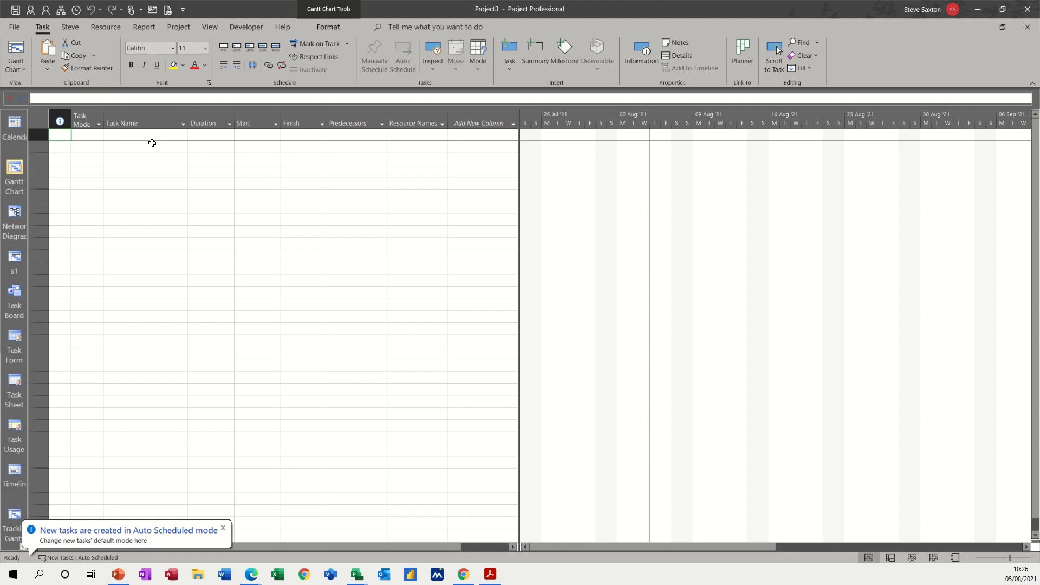
key(Right)
key(Right)
text(P)
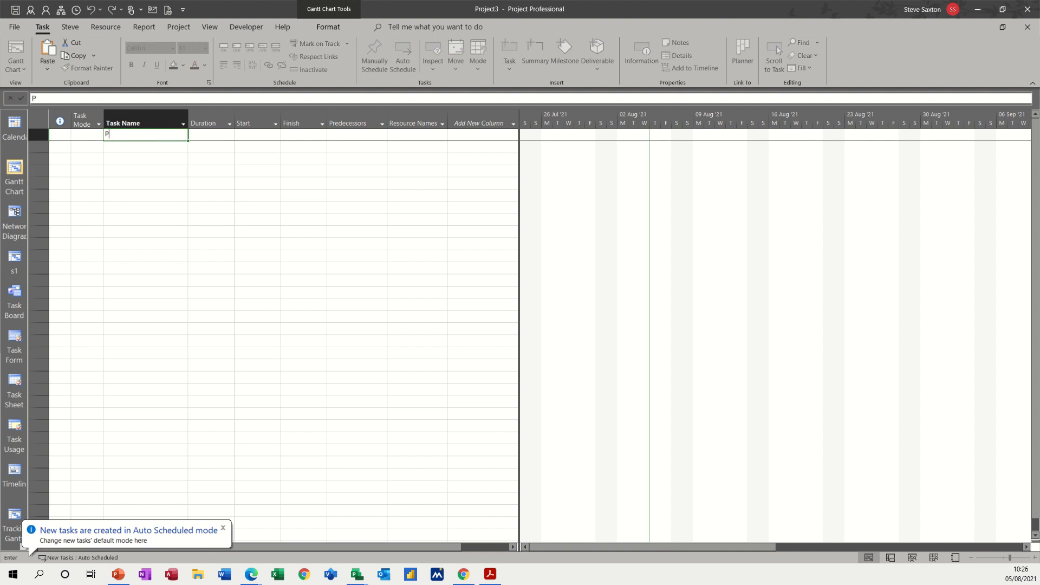
text(roject B)
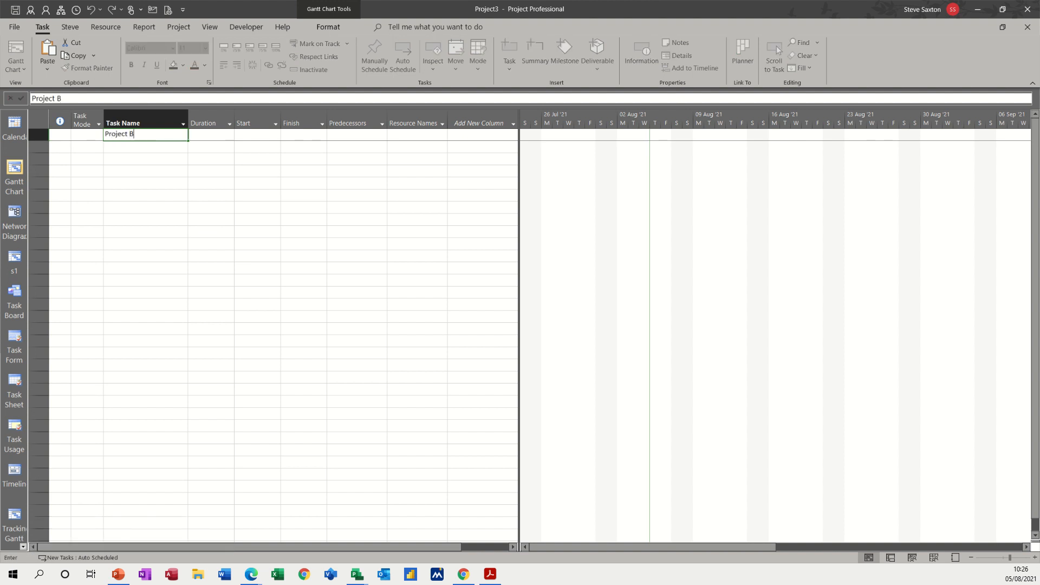
key(Return)
text(Task A)
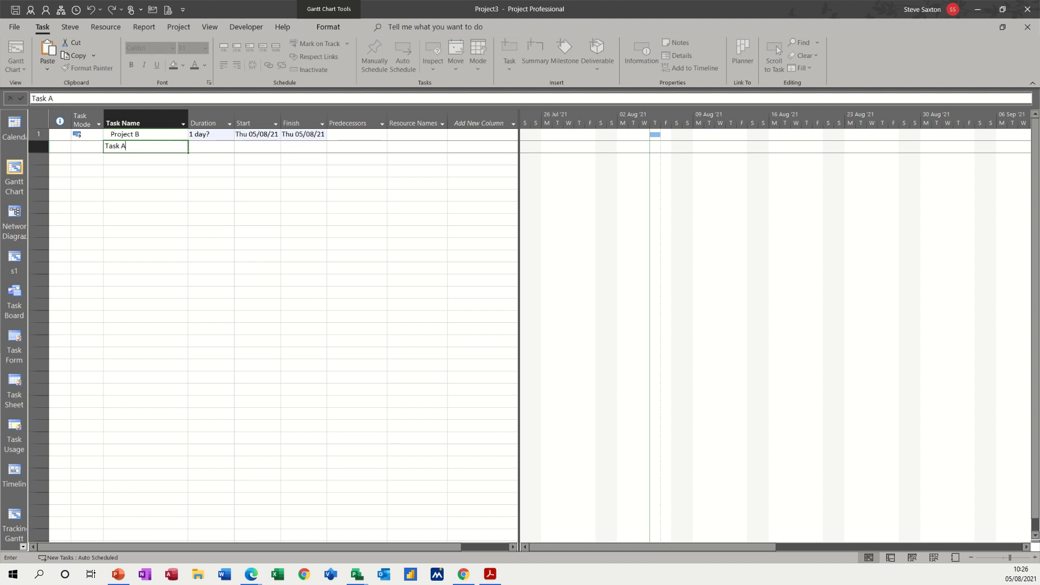
key(Return)
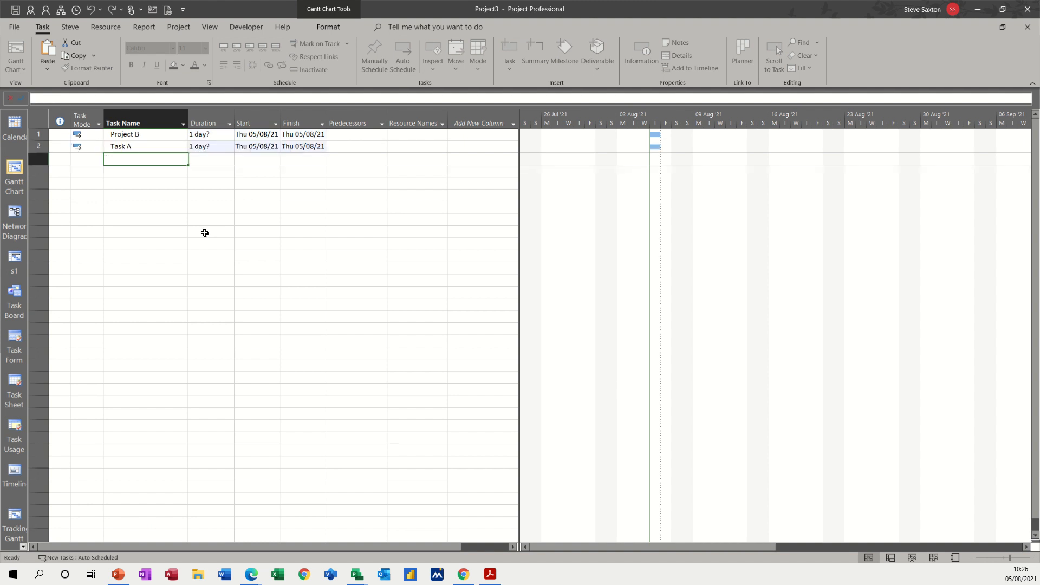
text(R)
key(BackSpace)
text(Task B)
key(Return)
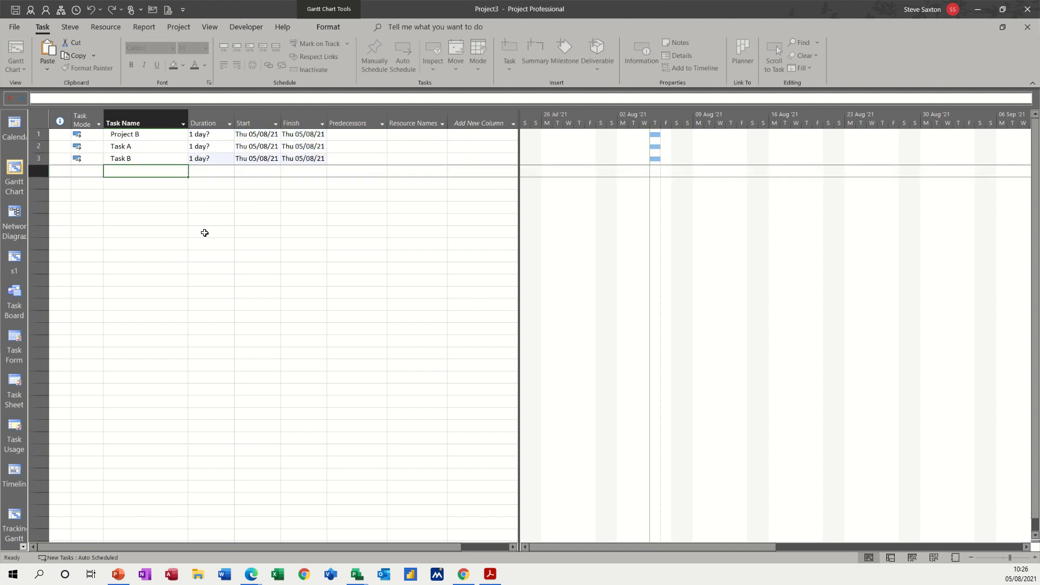
- Indent Task A and Task B as subtasks of Project B and set their durations to 2 days each
drag(170, 146, 171, 156)
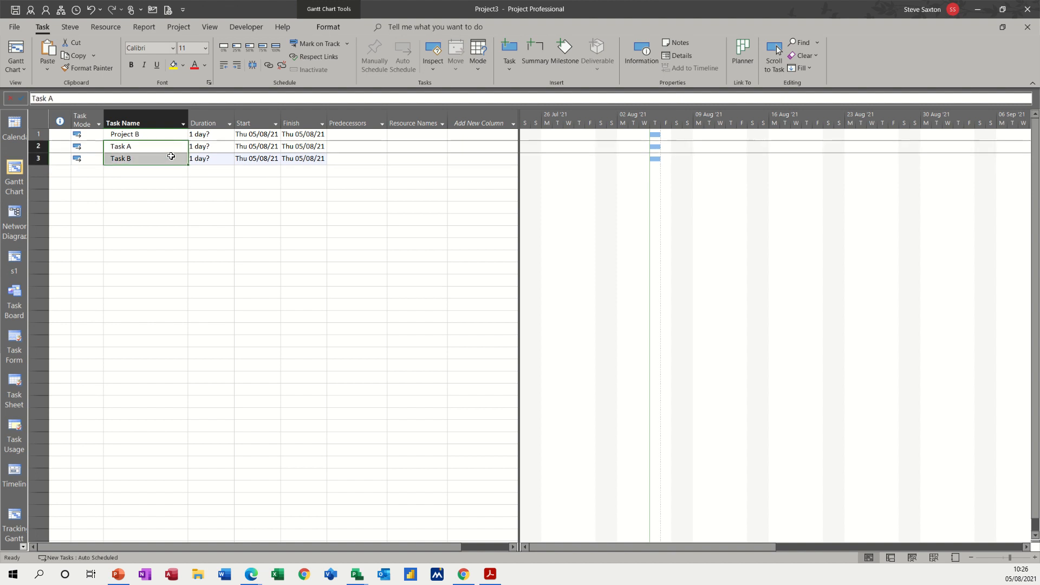
click(237, 65)
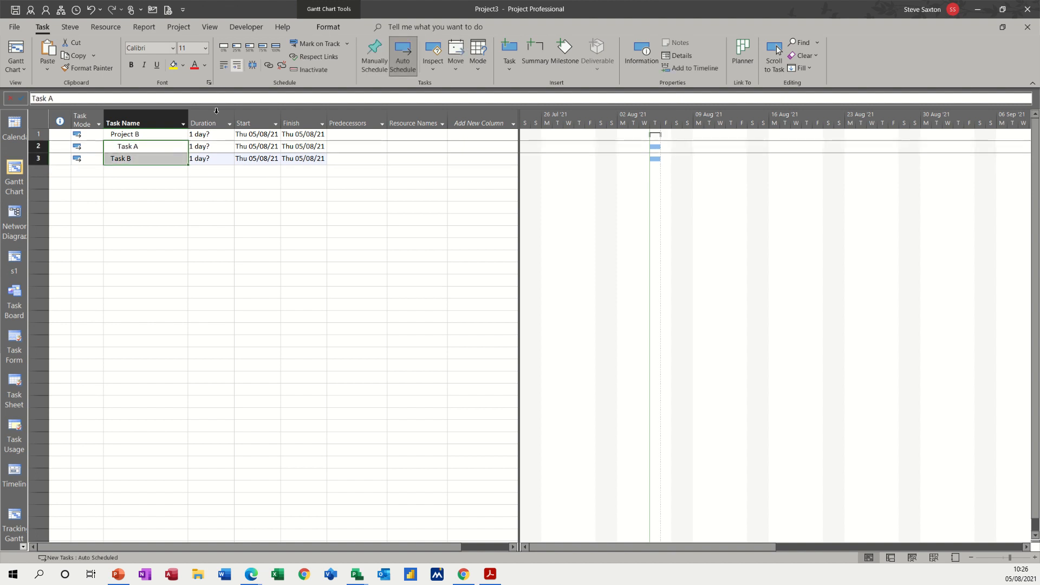
click(201, 145)
text(2)
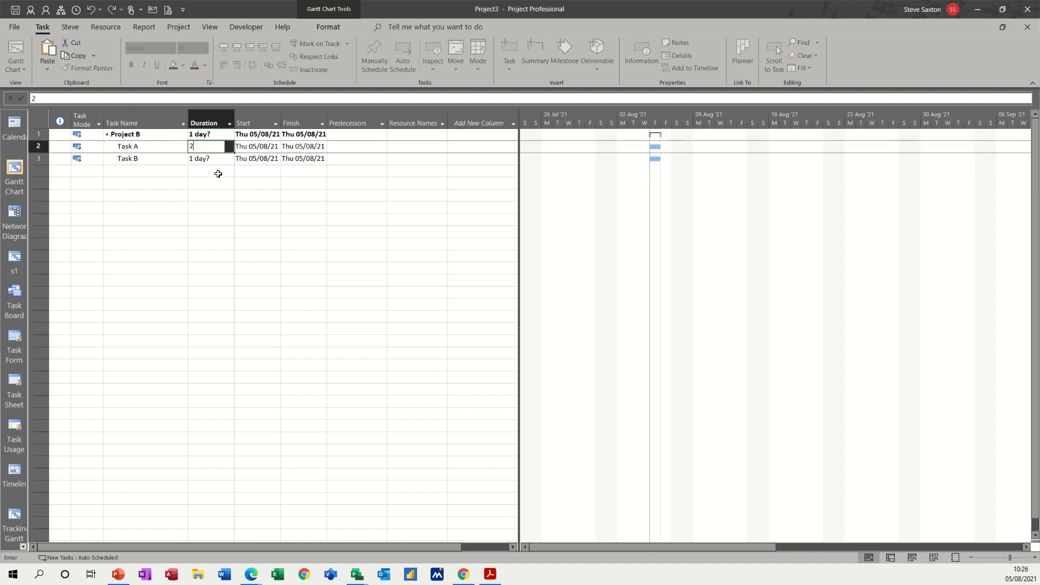
click(206, 158)
text(2)
click(204, 180)
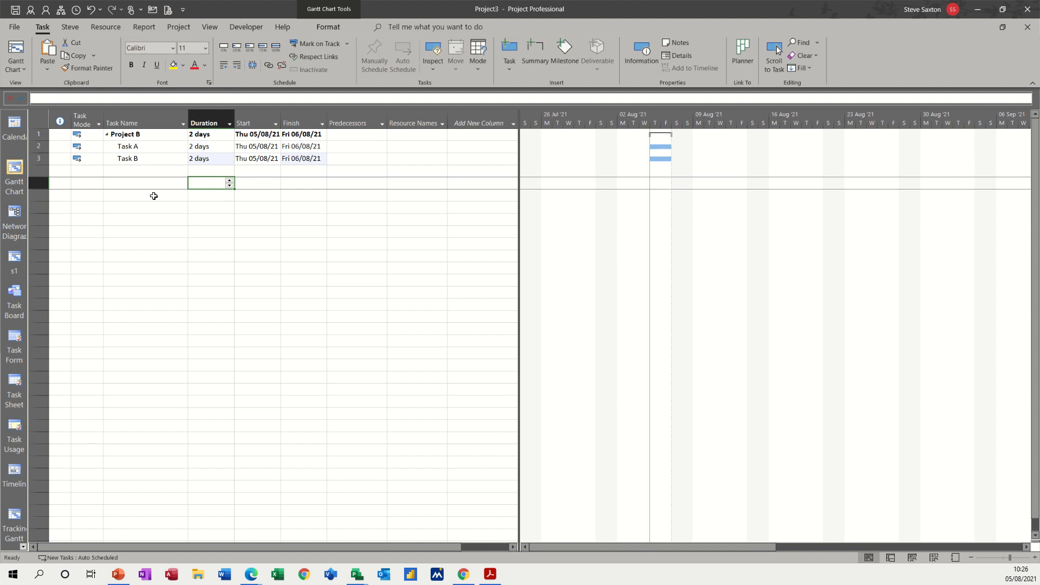
- Save the project as ProjectB.mpp in the Documents folder, replacing the existing file
key(ctrl+s)
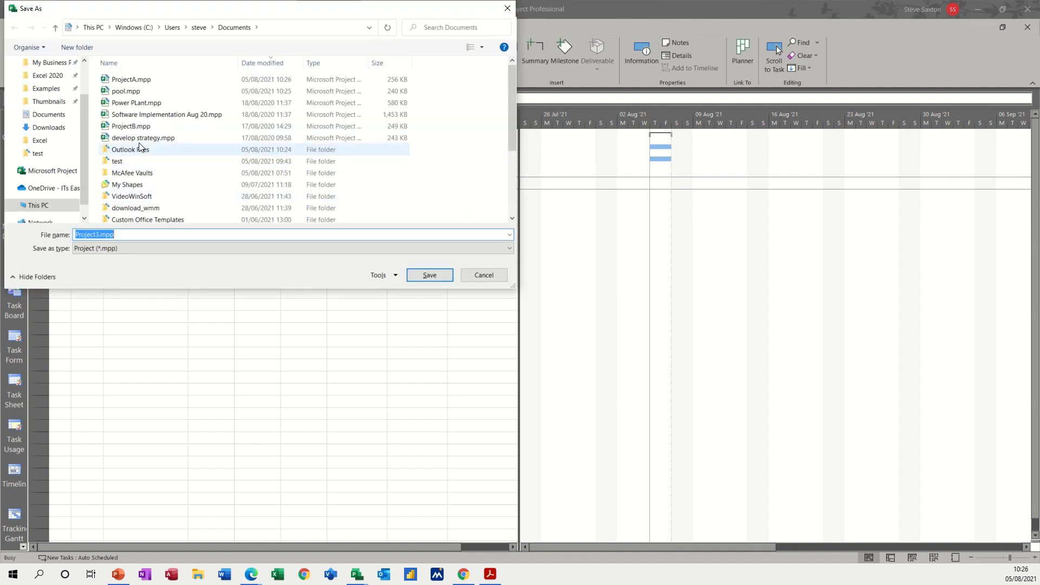
click(126, 127)
click(421, 278)
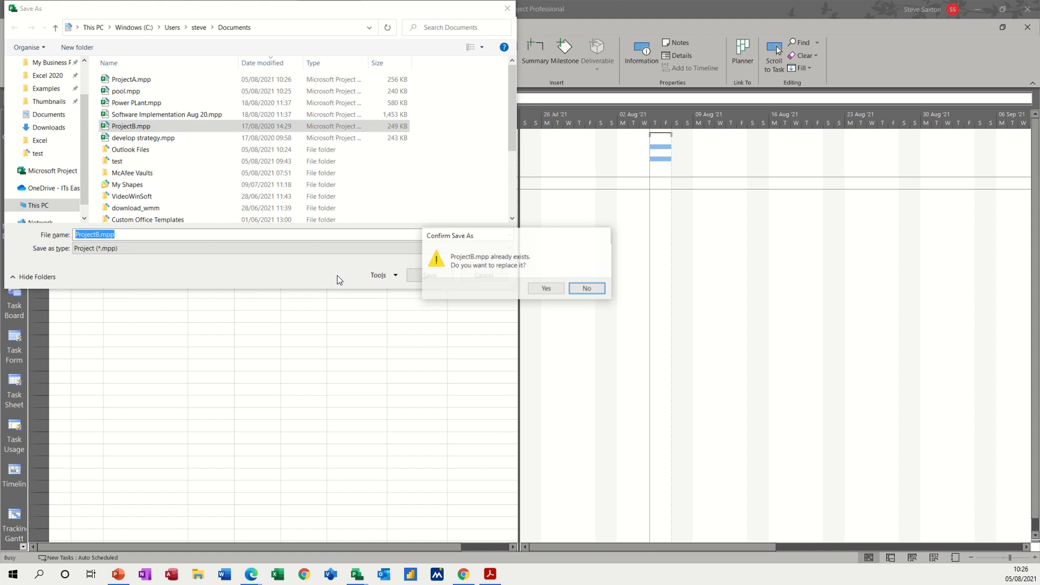
click(541, 288)
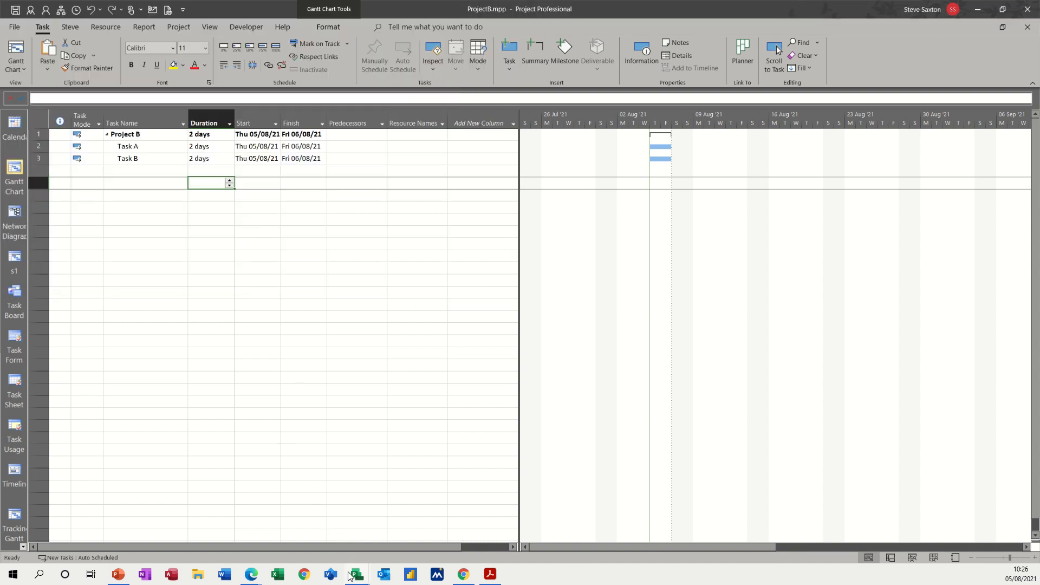
- Switch to ProjectA.mpp and set it to use resources from pool.mpp, with the pool taking precedence on conflicts
mouse_move(353, 579)
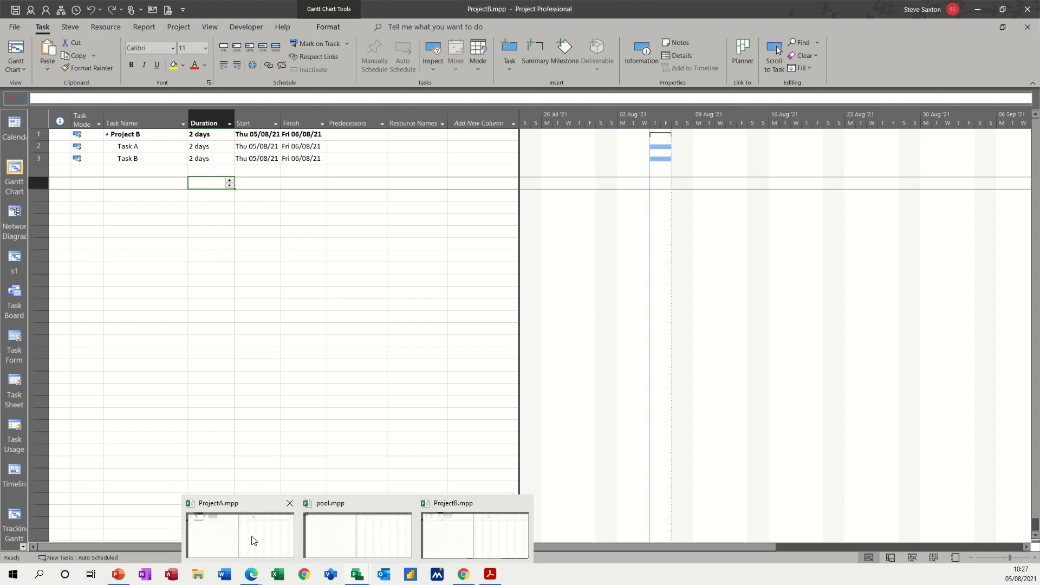
click(251, 538)
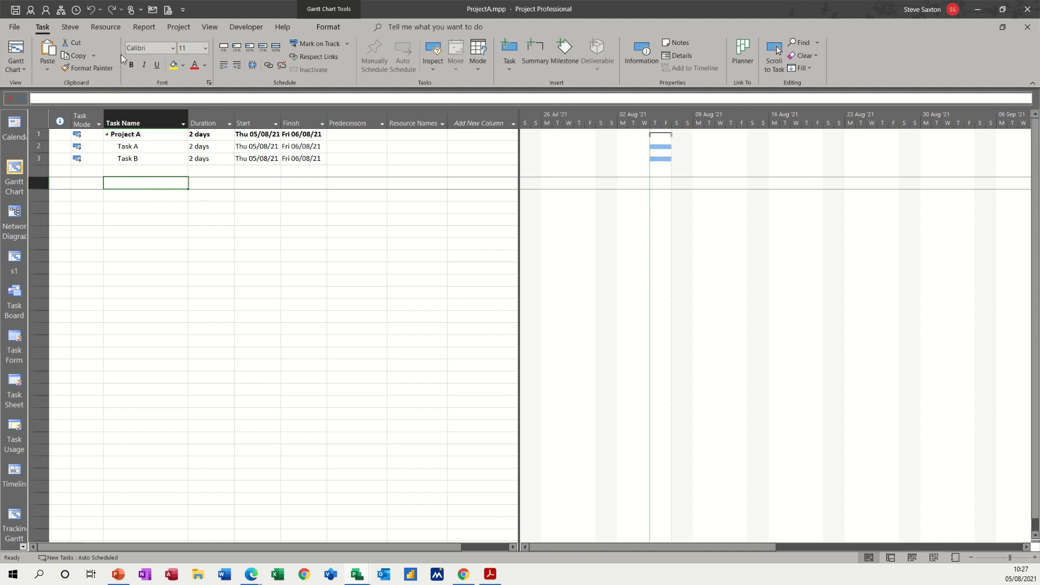
click(106, 28)
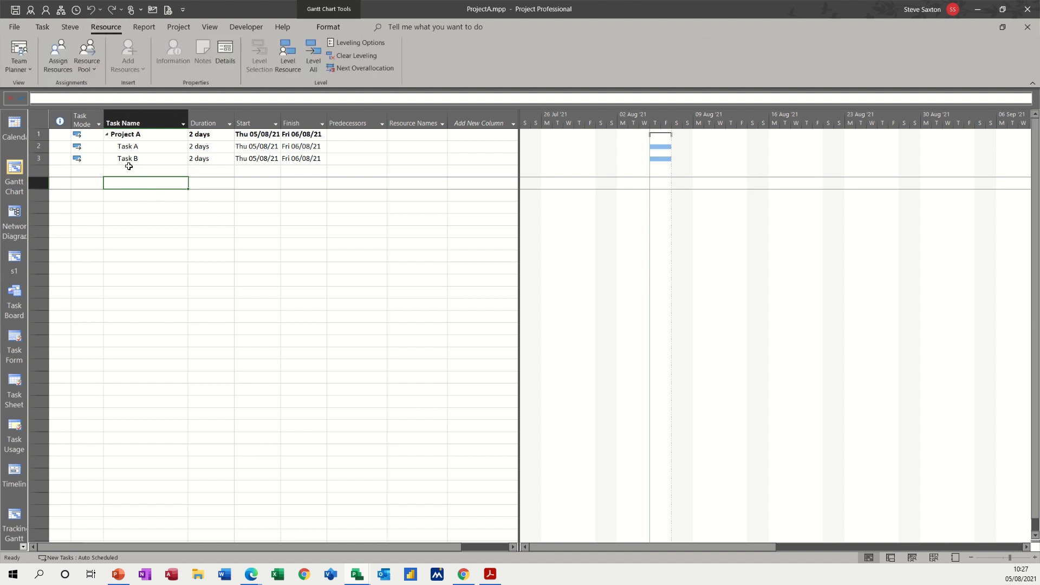
click(96, 68)
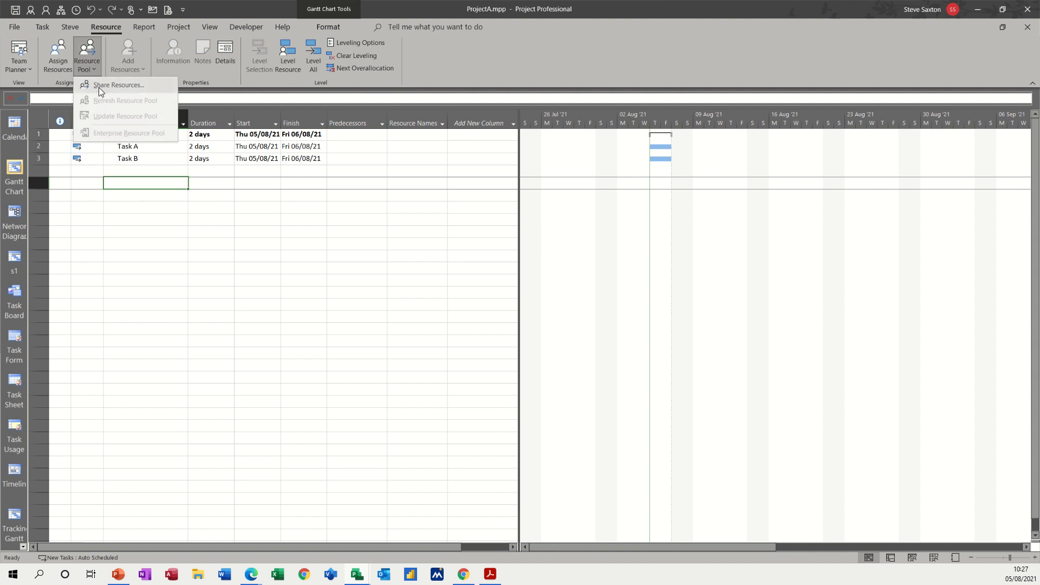
click(99, 86)
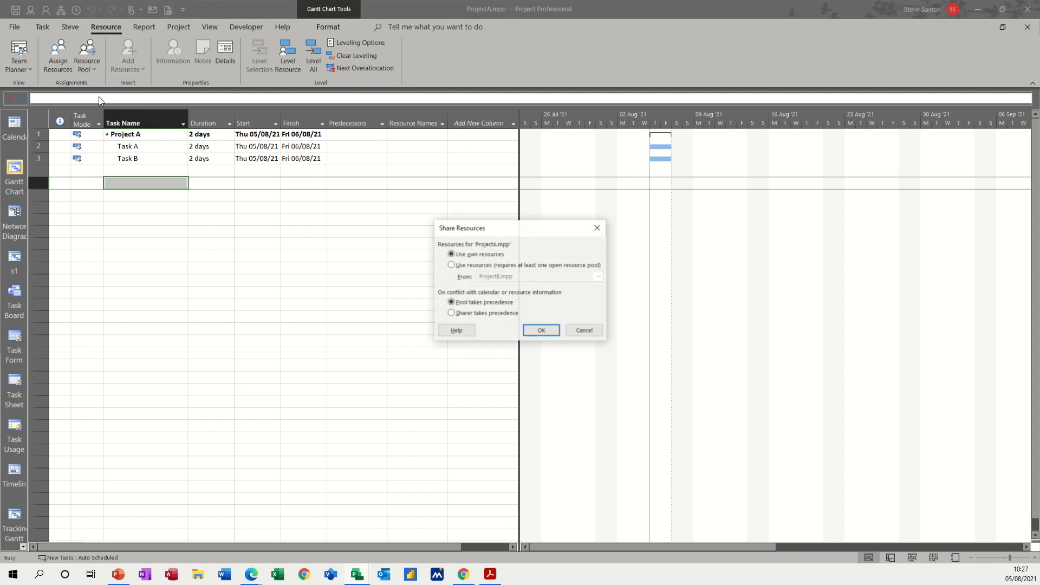
click(453, 265)
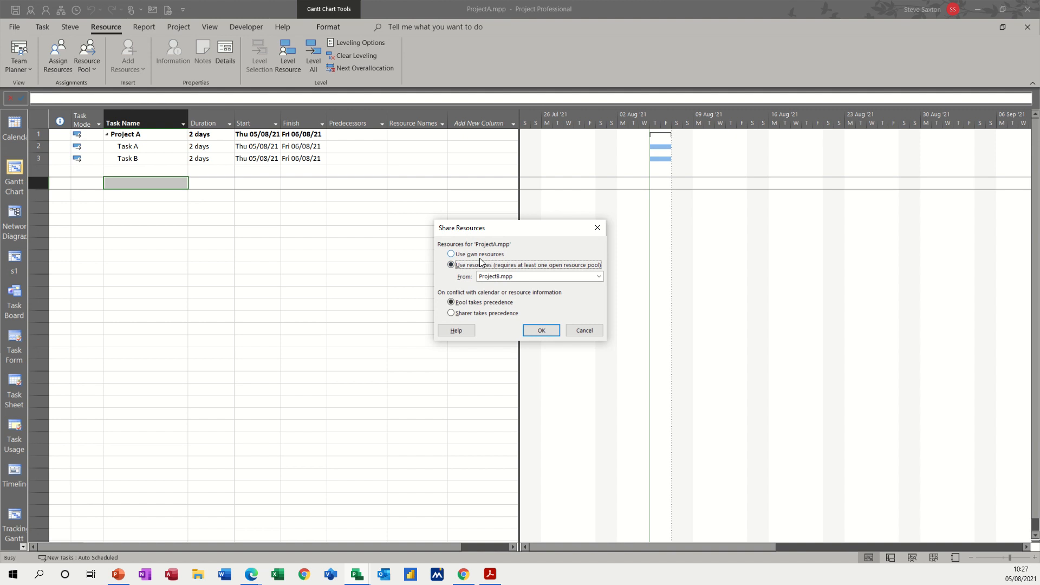
click(599, 278)
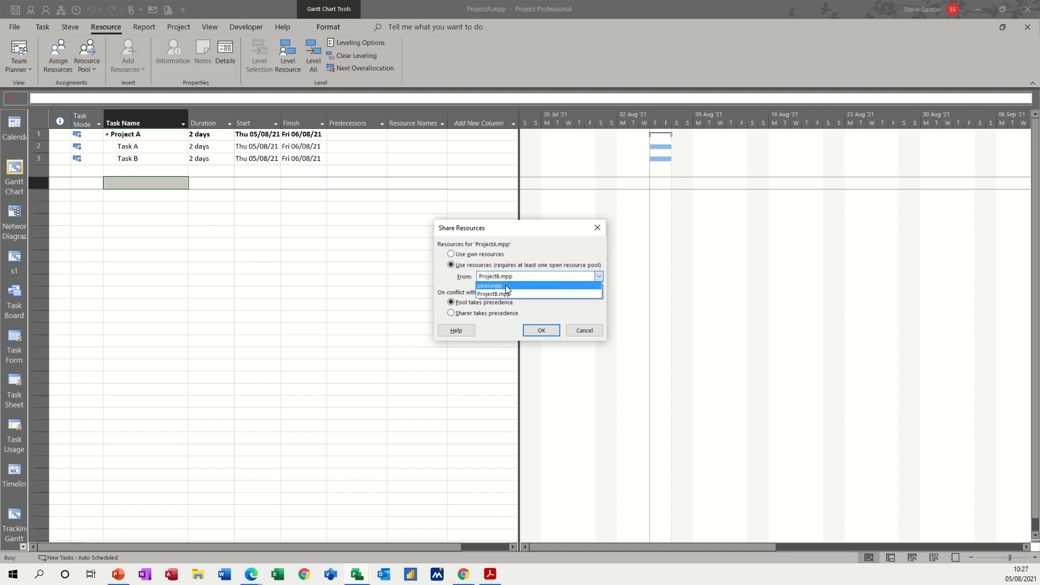
click(505, 285)
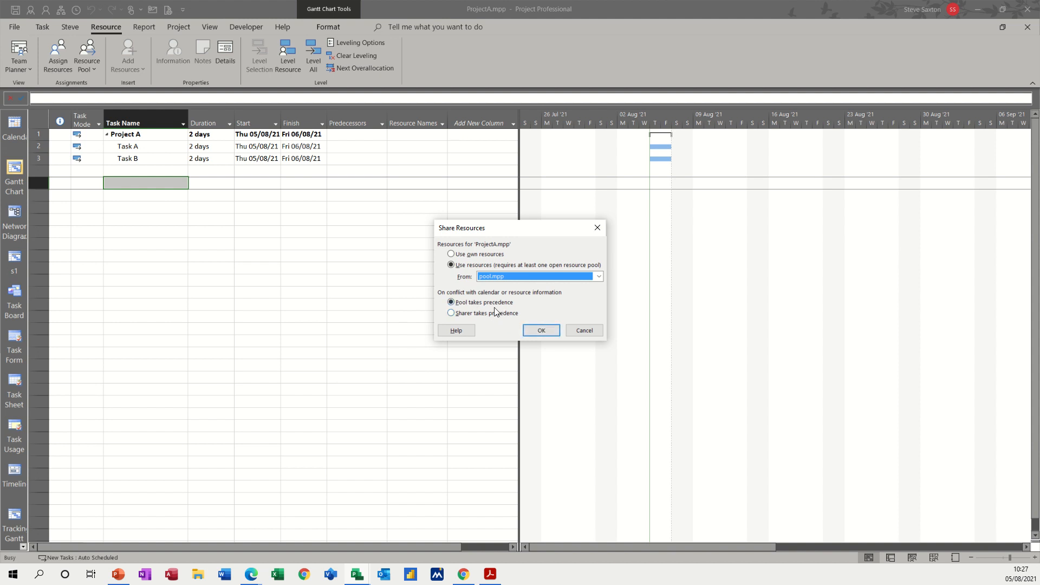
click(451, 302)
click(537, 329)
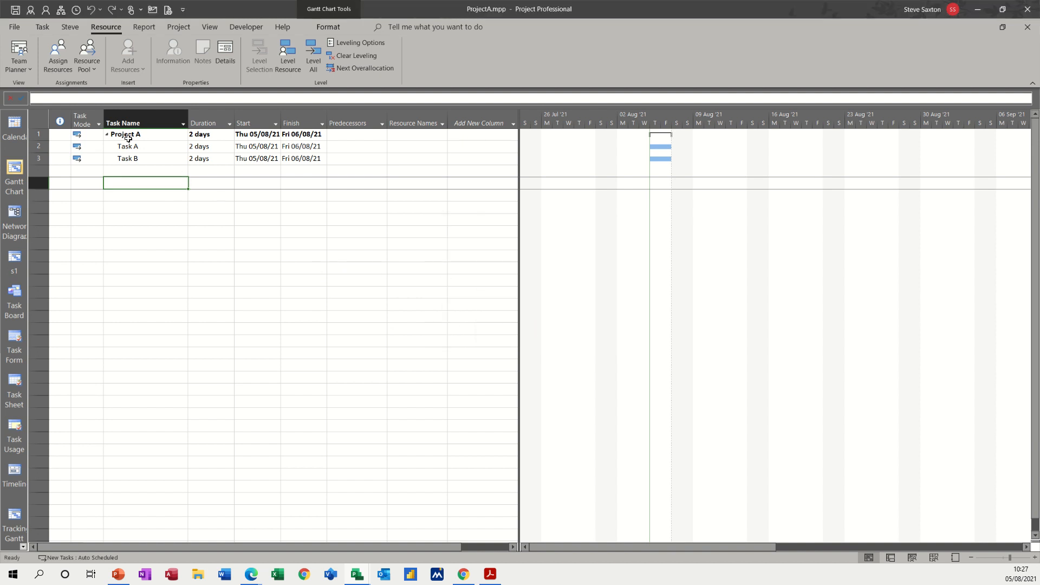
- Assign the second resource in the assignment list to Task A and the first resource to Task B in ProjectA.mpp
click(56, 61)
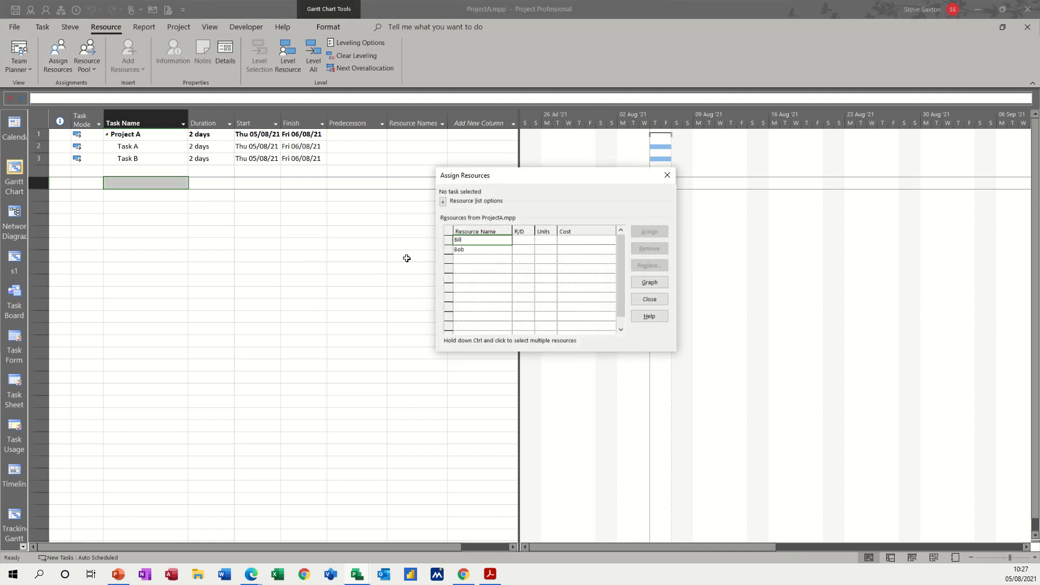
click(470, 250)
click(147, 148)
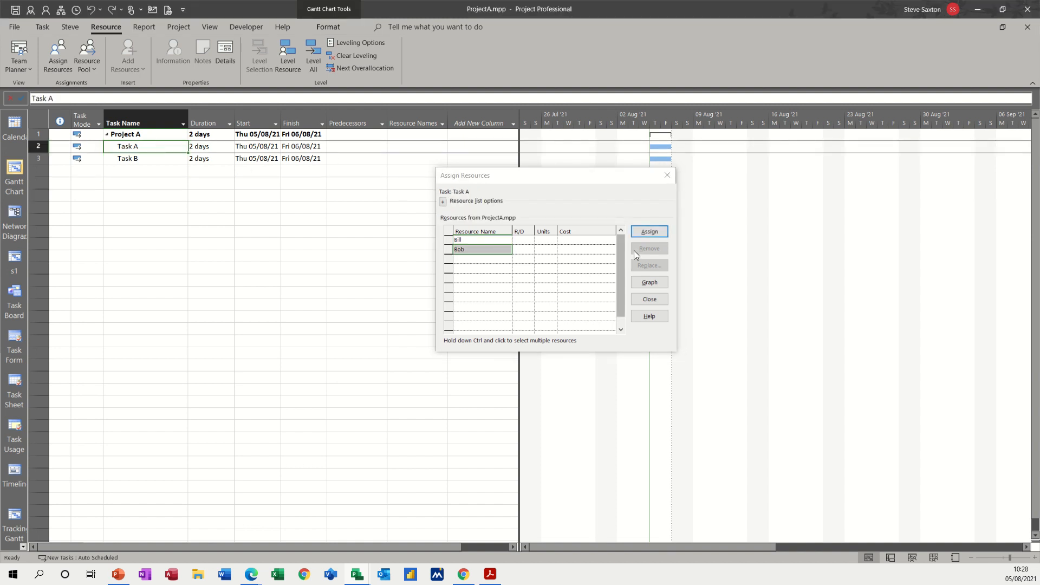
click(650, 232)
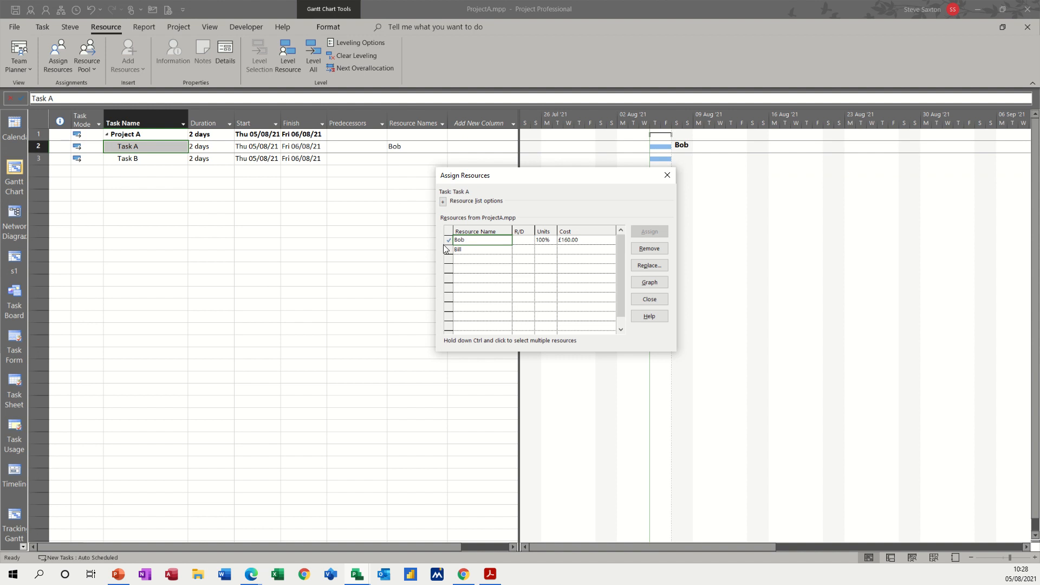
click(158, 160)
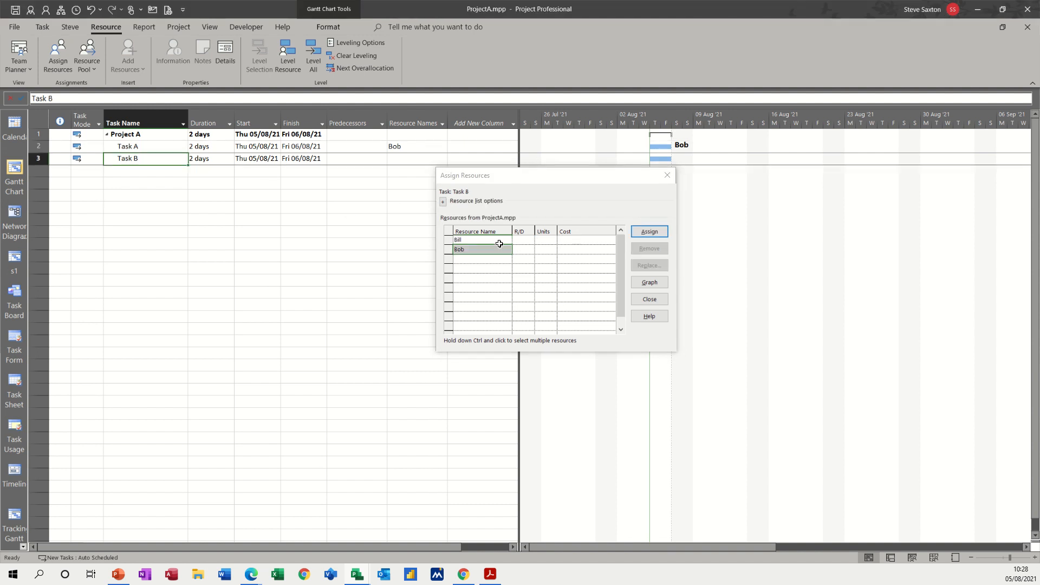
click(461, 240)
click(650, 232)
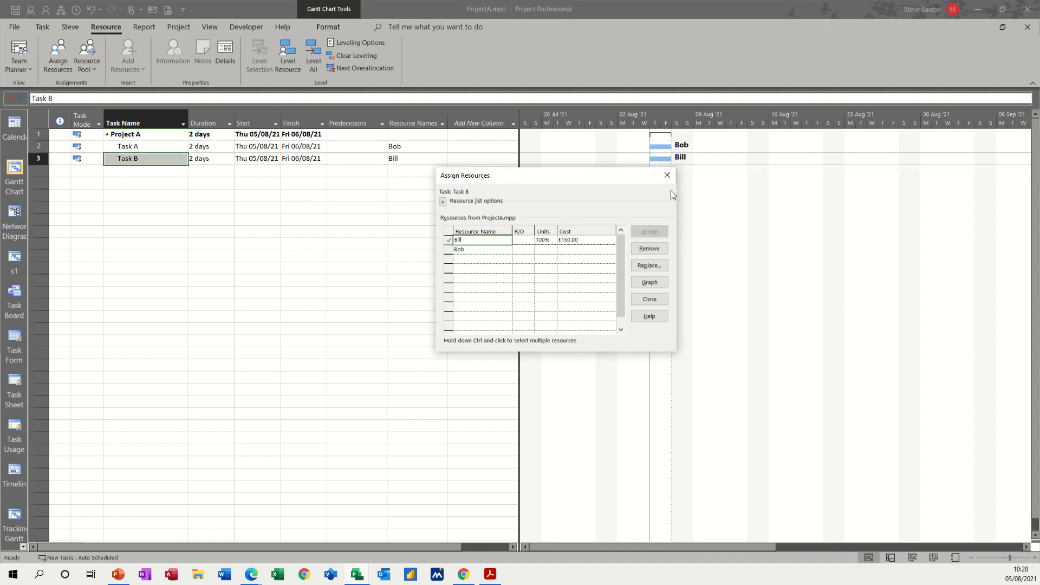
click(668, 176)
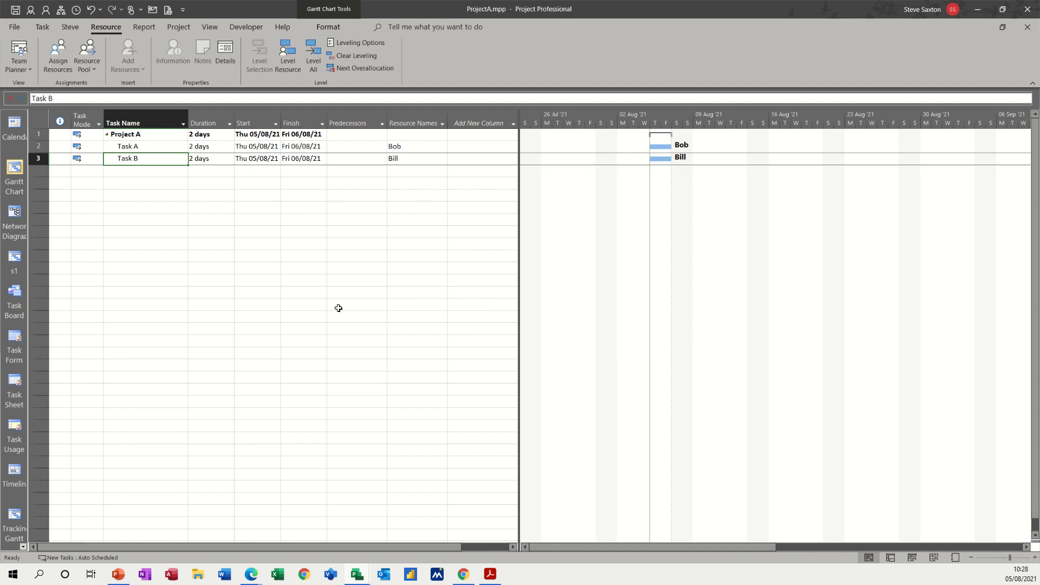
- Switch to pool.mpp and view its resources in the Resource Sheet
mouse_move(362, 576)
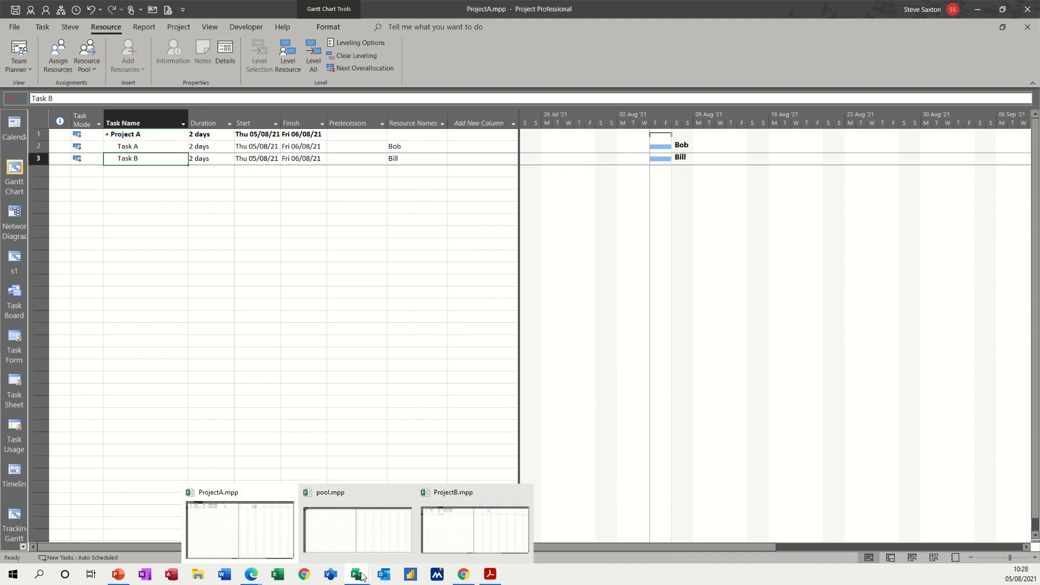
click(357, 544)
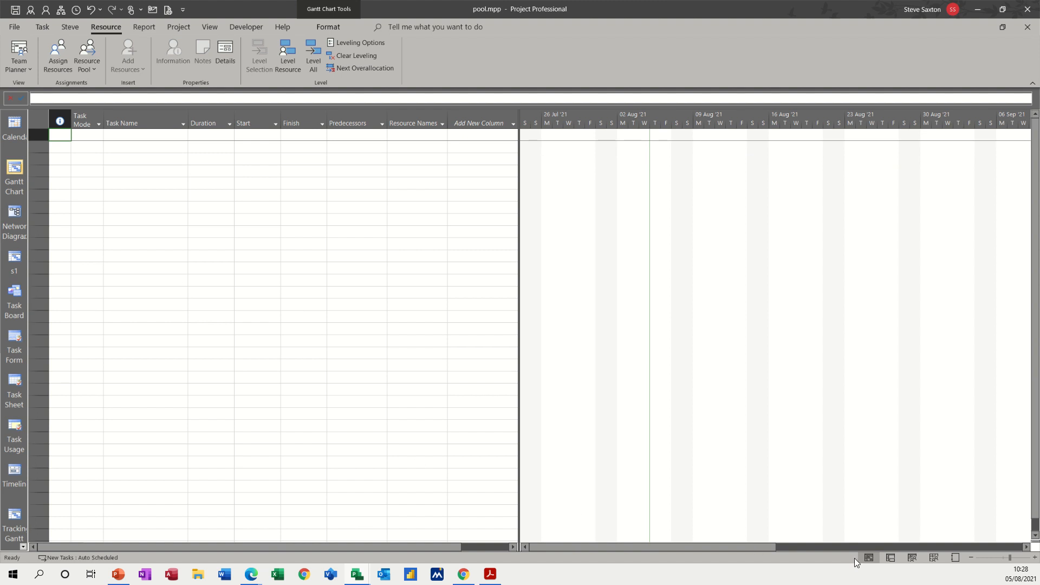
click(934, 560)
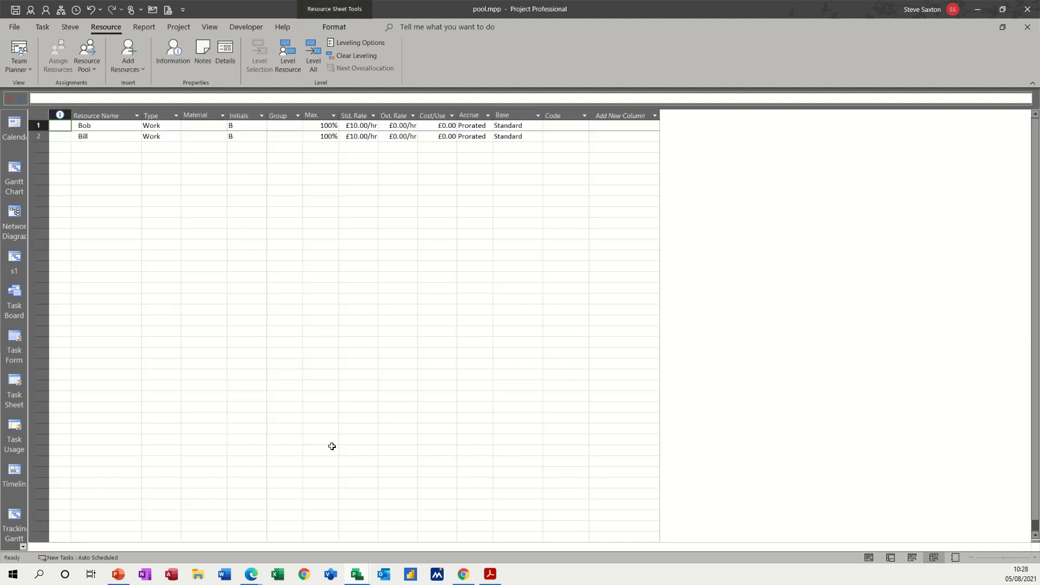
- Switch to ProjectB.mpp and set it to use resources from pool.mpp, with the pool taking precedence on conflicts
mouse_move(352, 582)
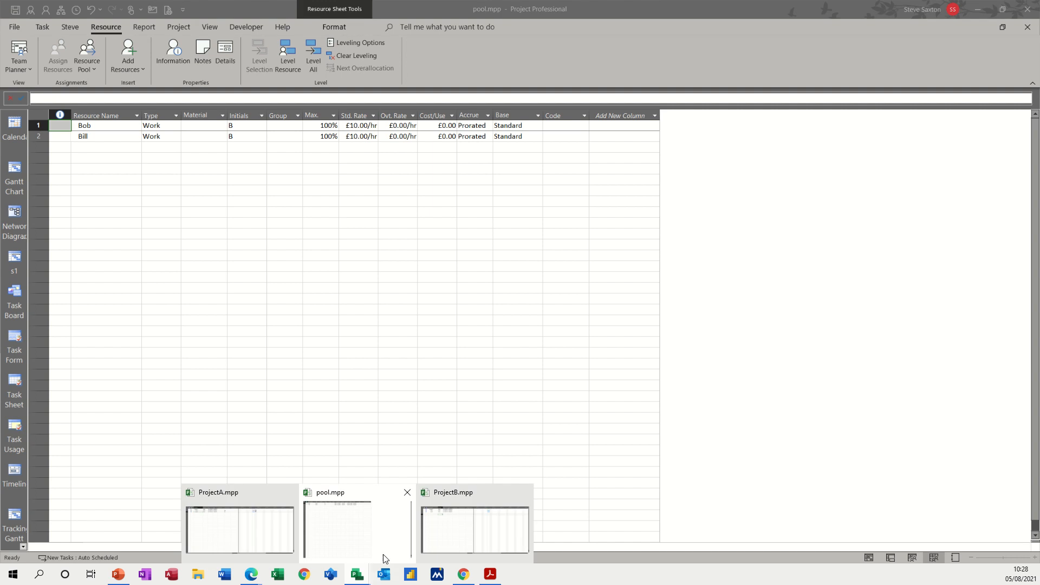
click(439, 537)
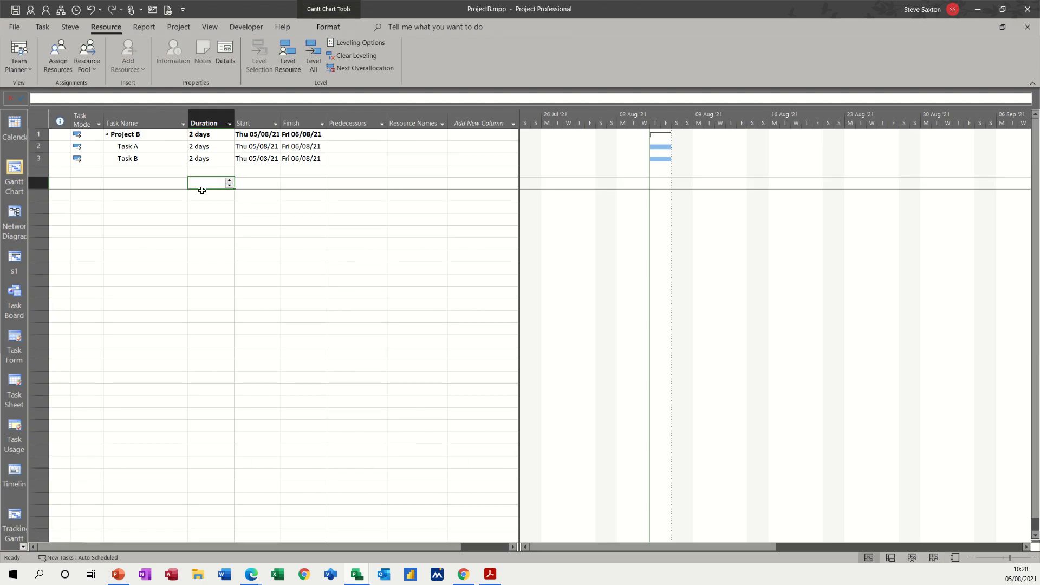
click(147, 152)
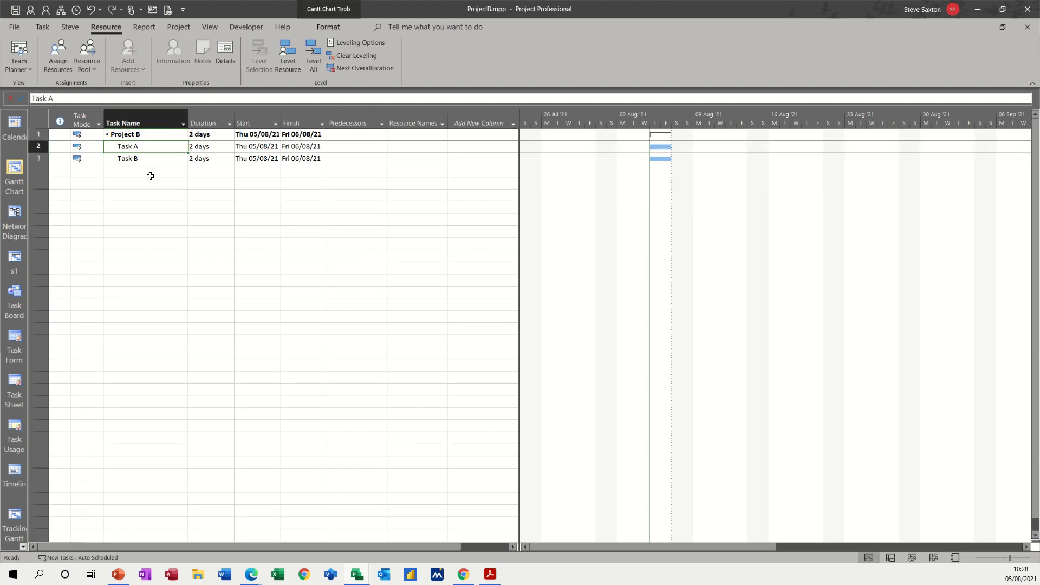
click(99, 72)
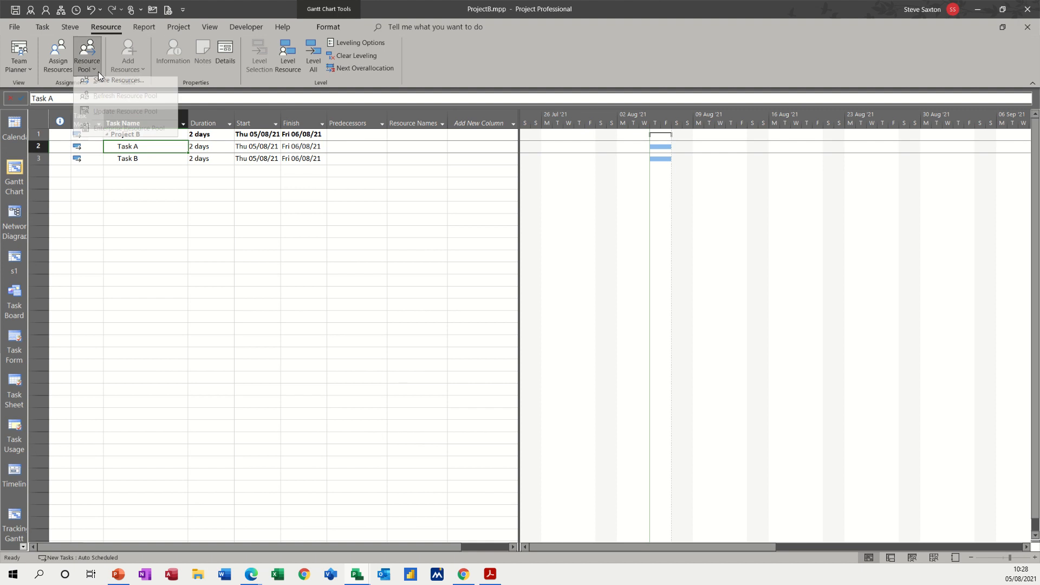
click(105, 84)
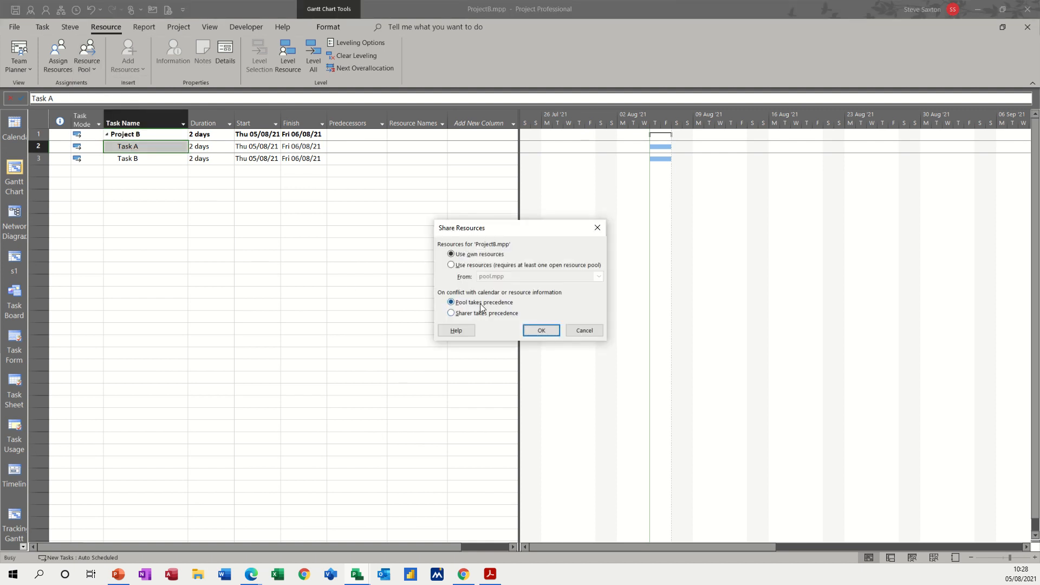
click(457, 266)
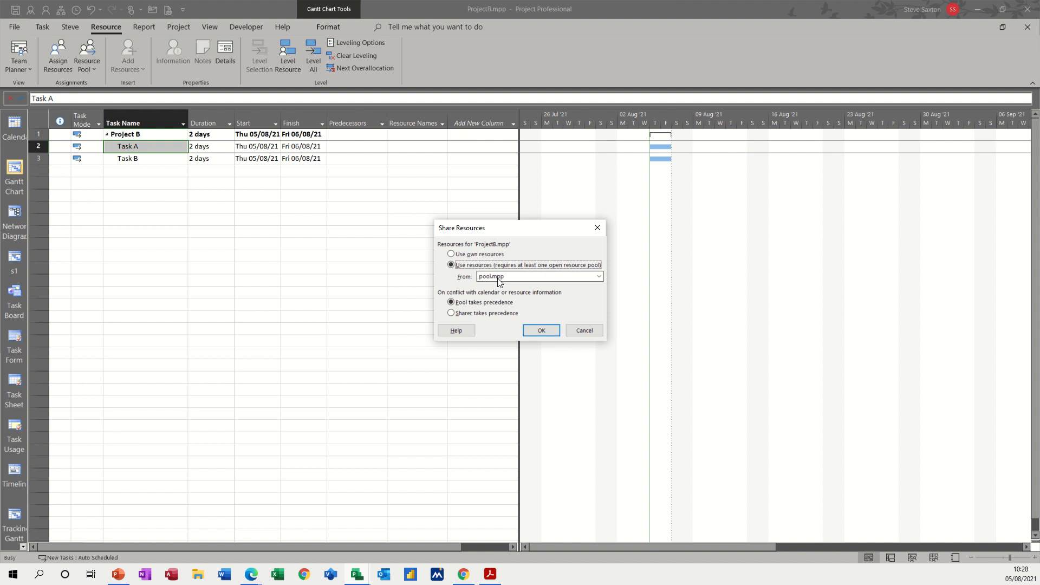
click(542, 331)
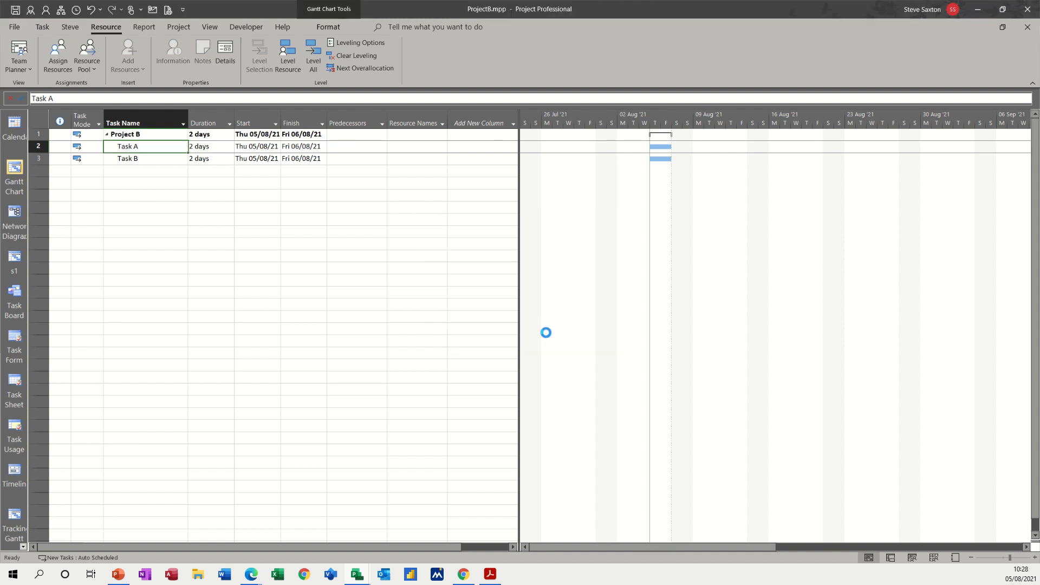
- Assign the second resource in the assignment list to Task A and the first resource to Task B in ProjectB.mpp
click(54, 53)
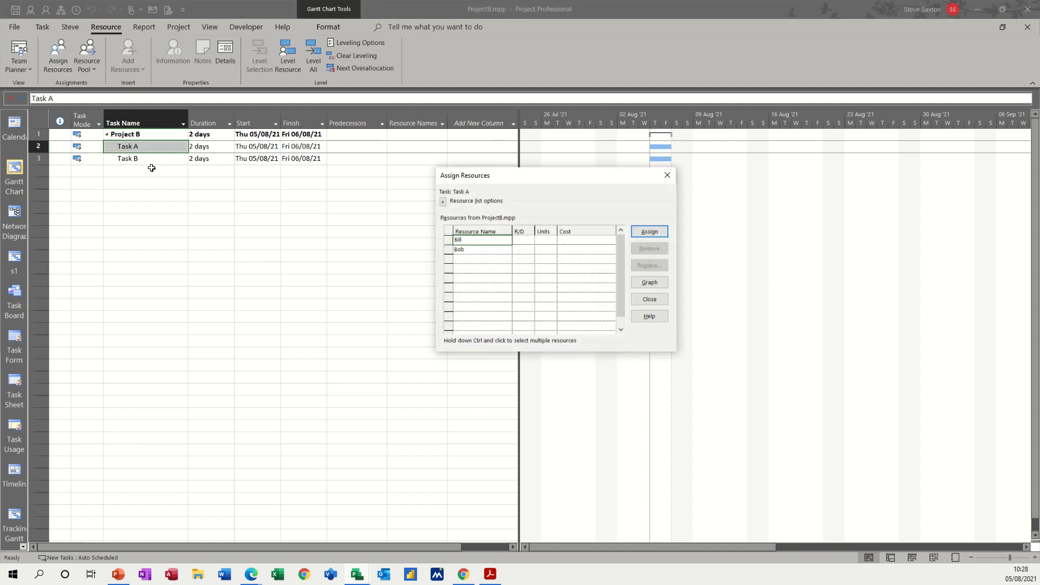
click(473, 250)
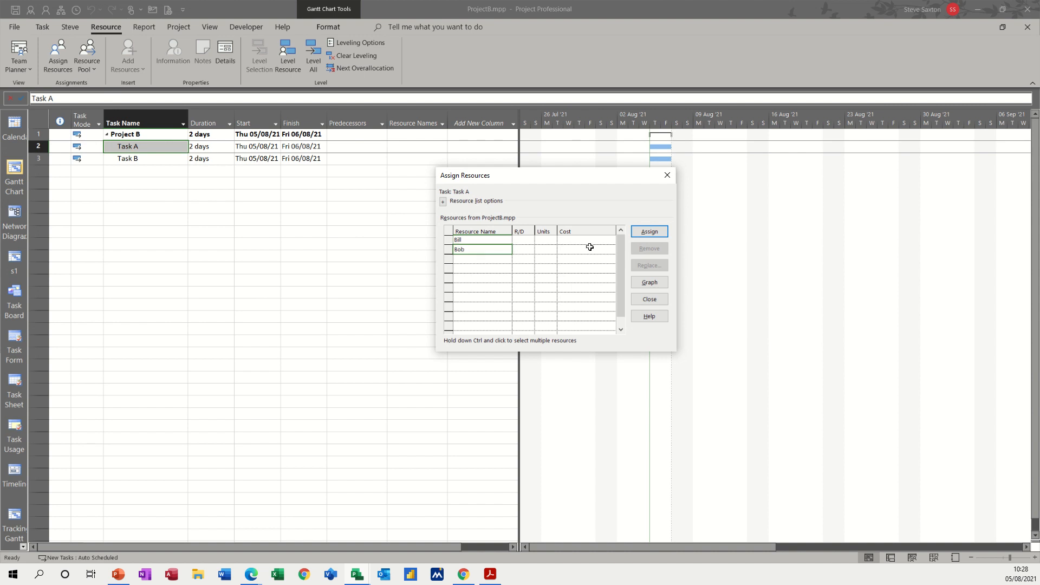
click(642, 237)
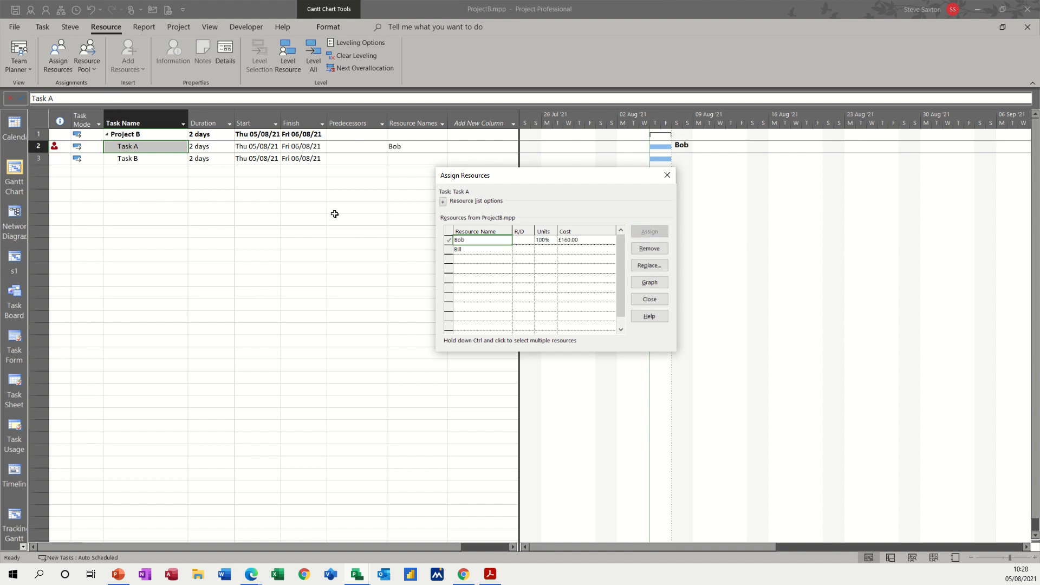
click(134, 160)
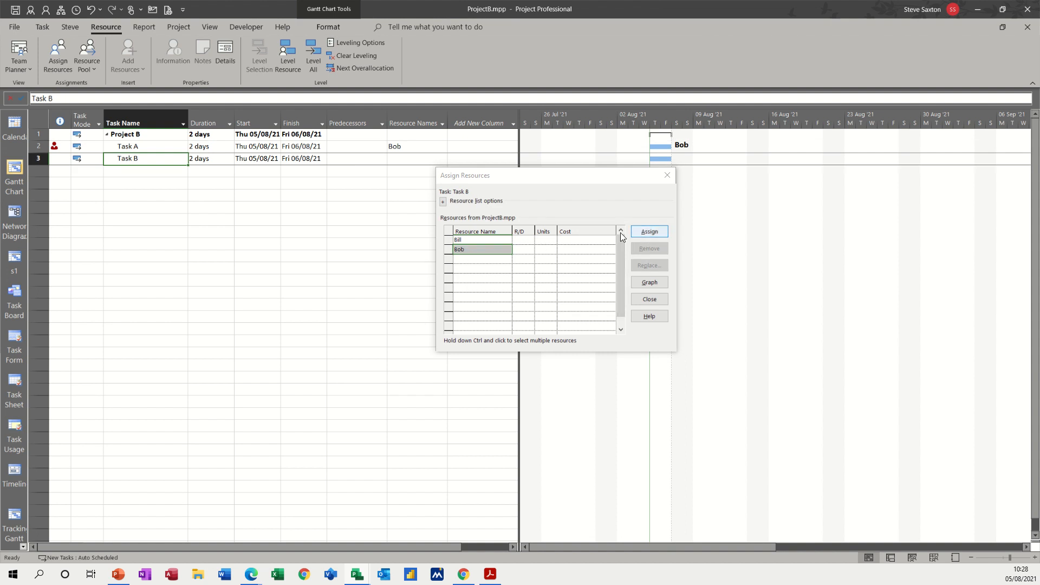
click(476, 239)
click(649, 231)
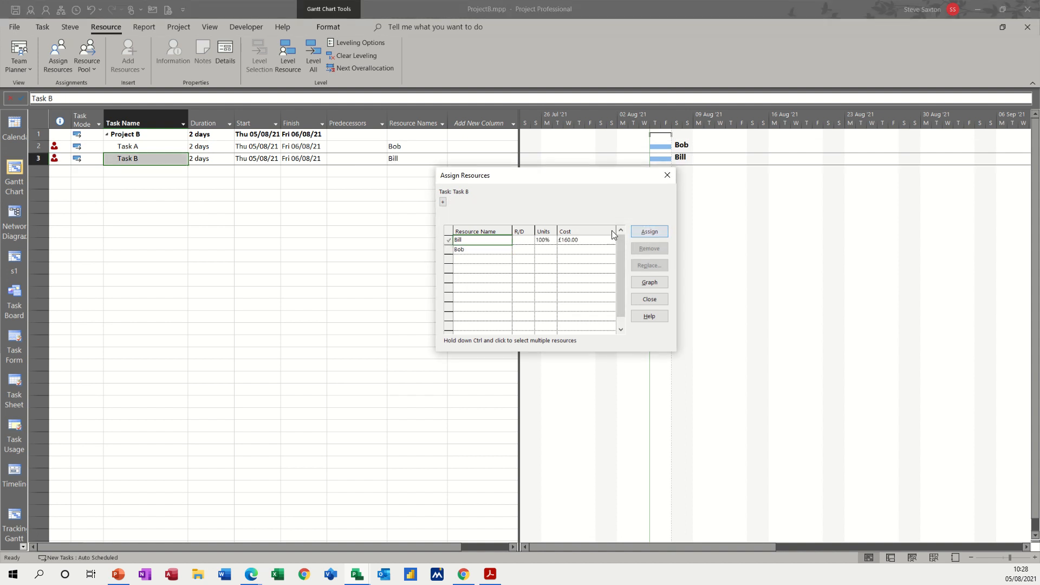
click(667, 175)
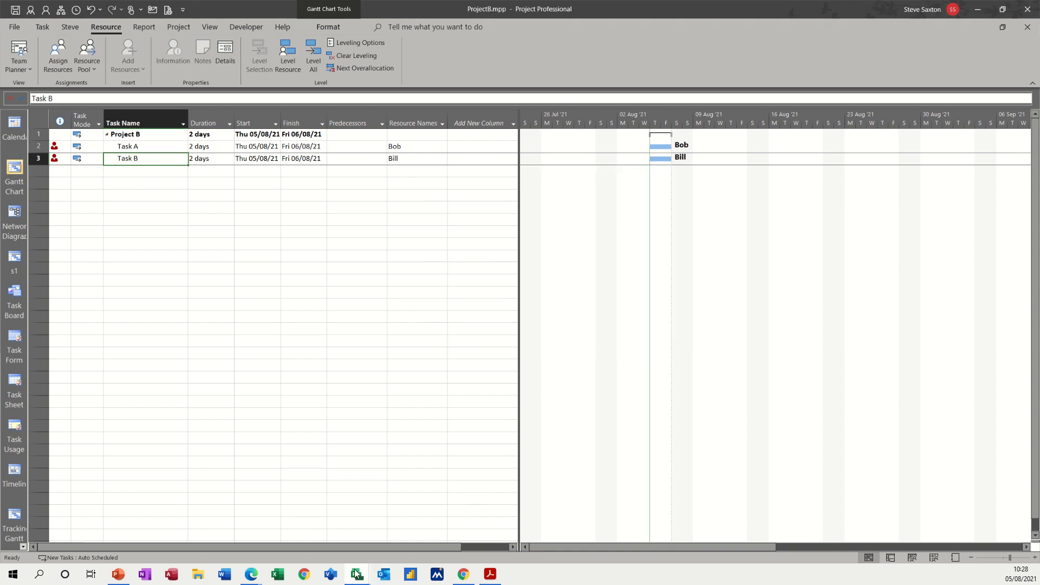
- Switch to pool.mpp and check its shared resources for overallocation in the Resource Sheet
mouse_move(356, 574)
click(341, 532)
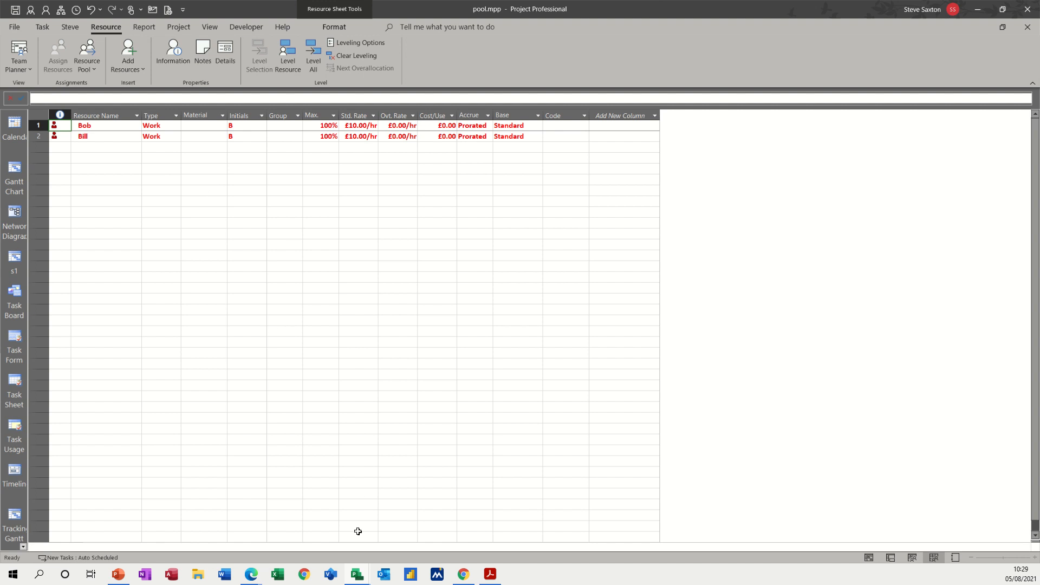
- Switch to ProjectA.mpp and review its resource leveling options without changing them
mouse_move(366, 575)
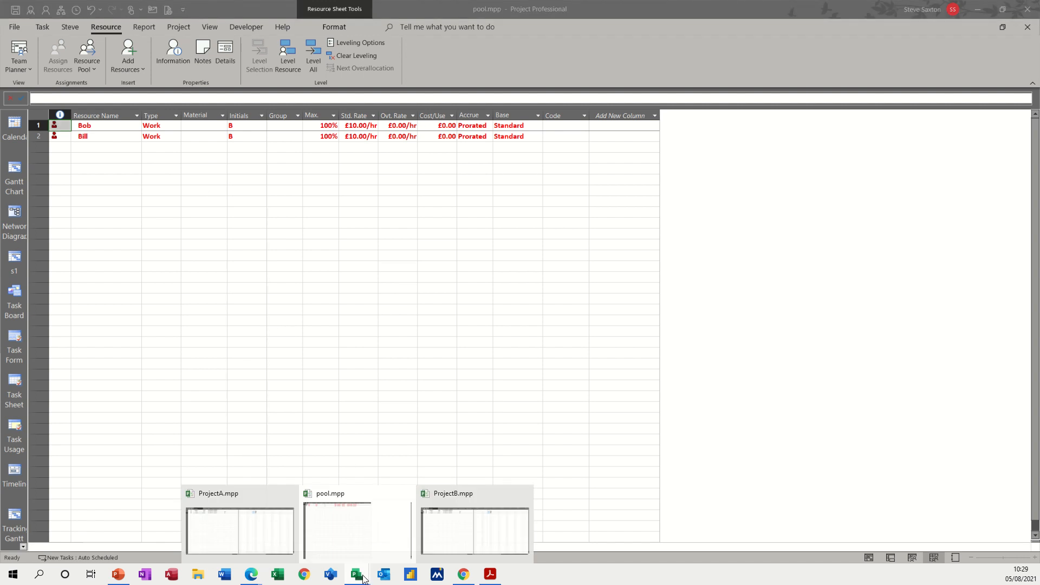
click(272, 541)
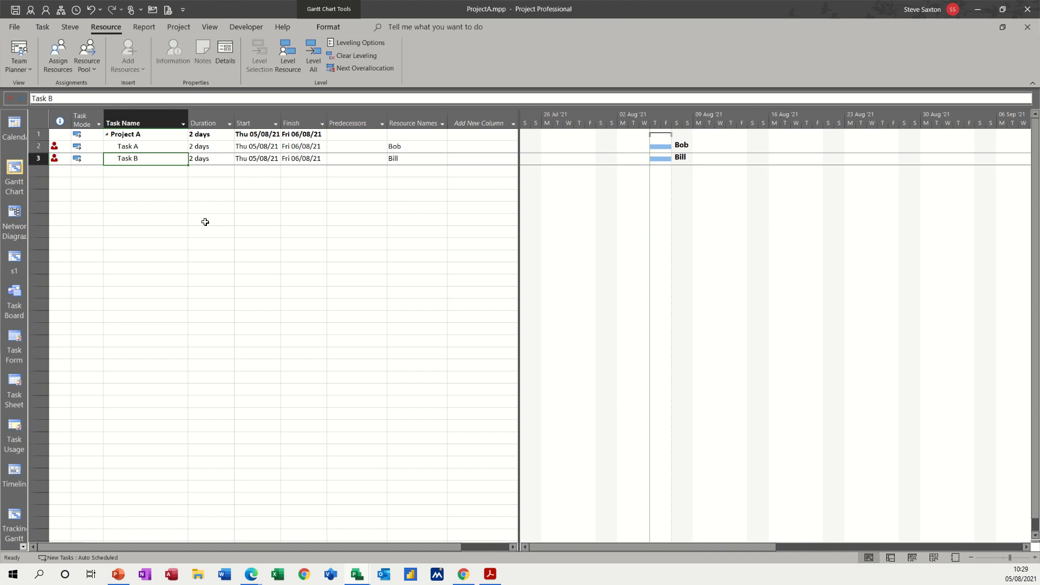
click(361, 45)
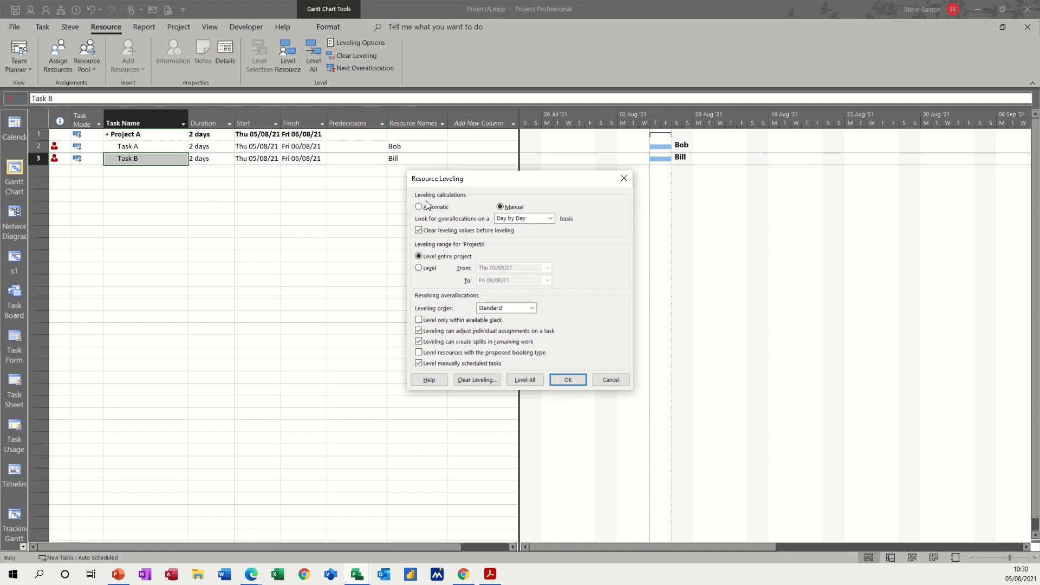
click(603, 379)
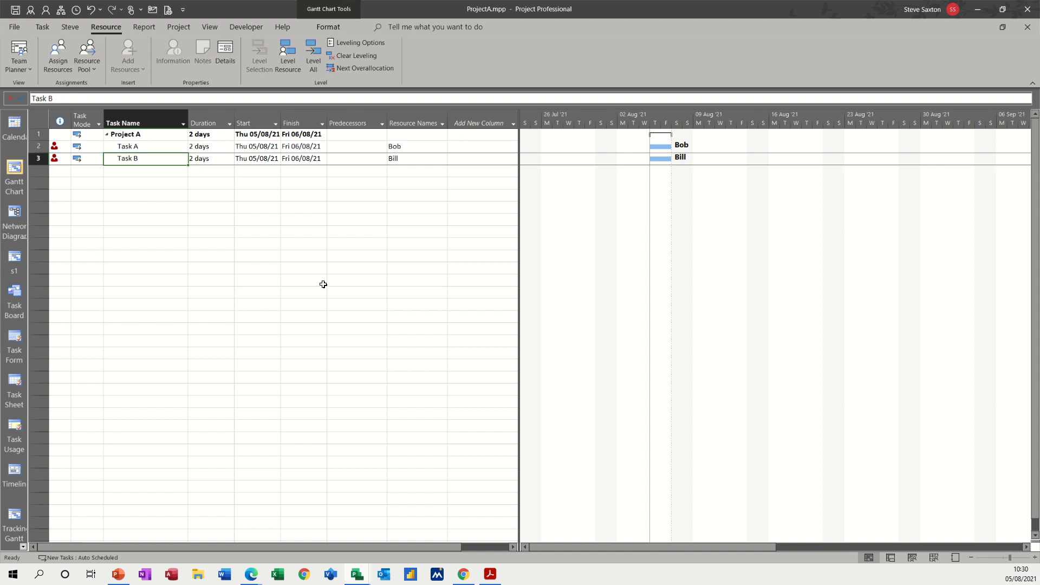